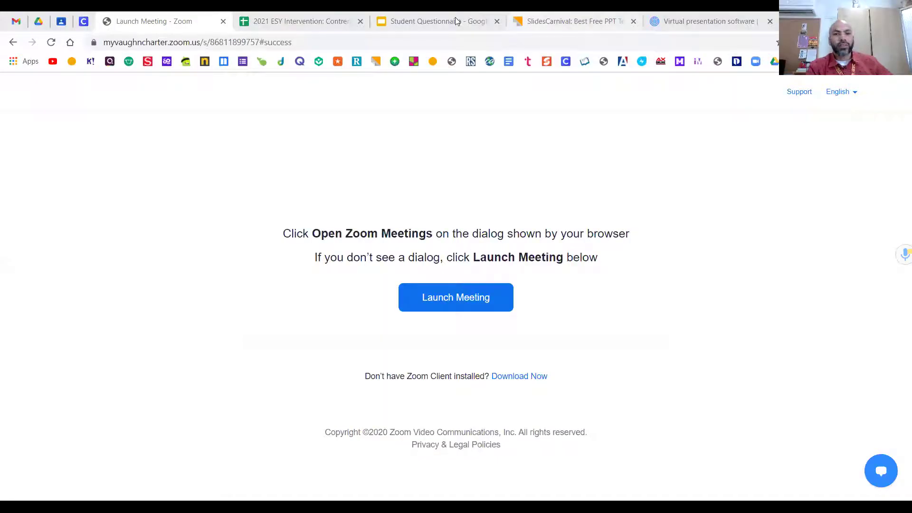
- Open the Student Questionnaire presentation, view its questions as a full-screen slideshow, and exit the slideshow
left_click(439, 22)
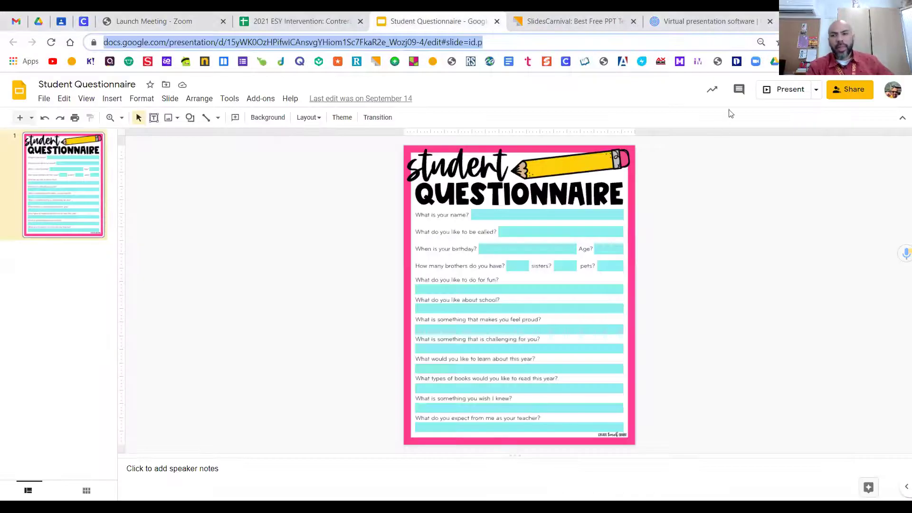
left_click(761, 92)
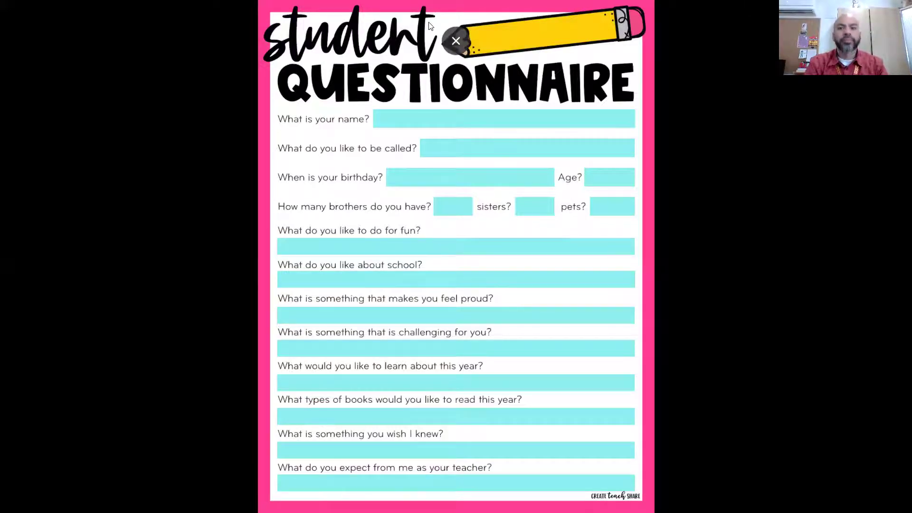
left_click(455, 40)
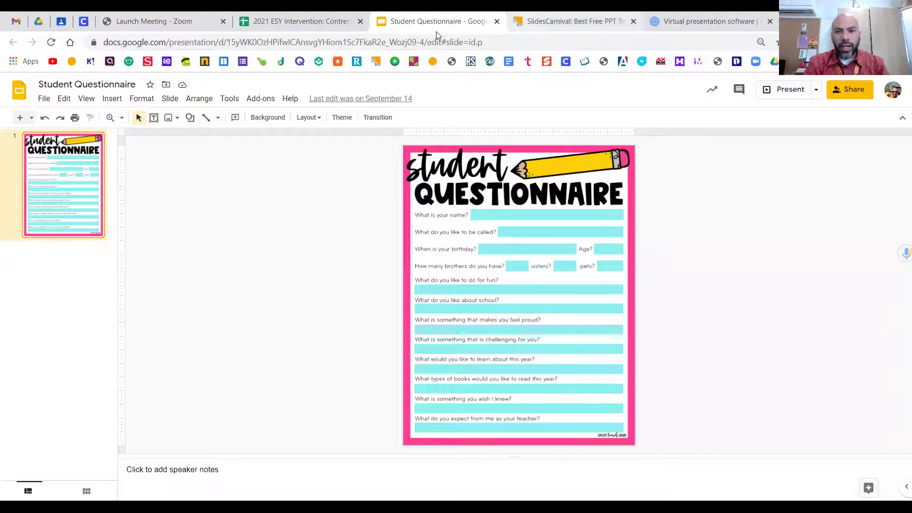
- Switch to the SlidesCarnival site and browse its Inspirational presentation templates
key("ctrl+Tab")
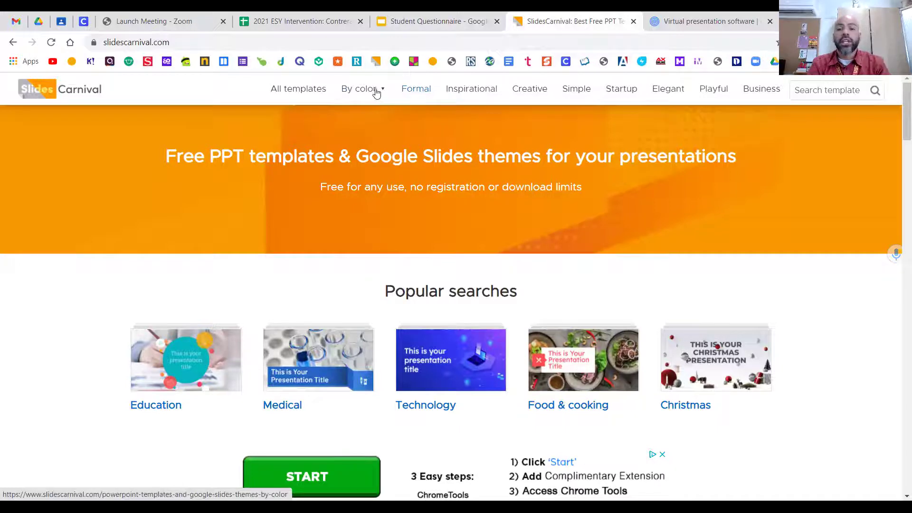
mouse_move(376, 91)
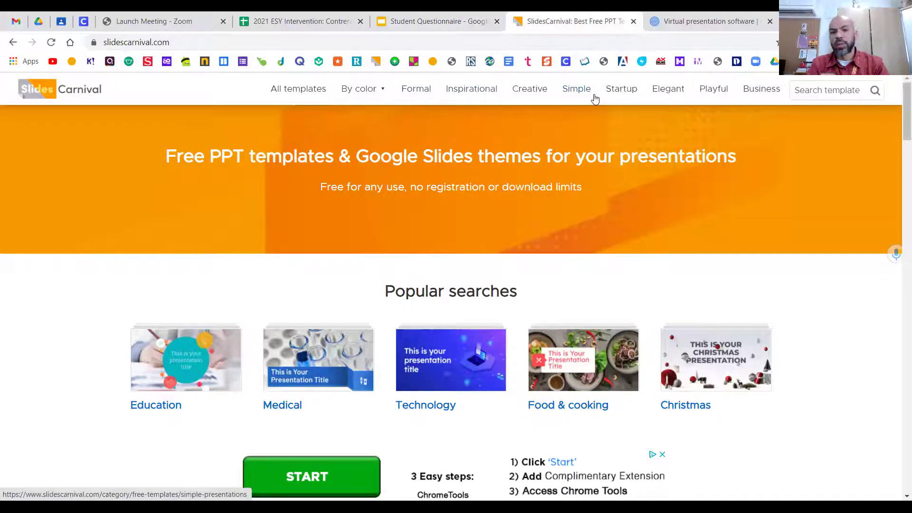
left_click(463, 93)
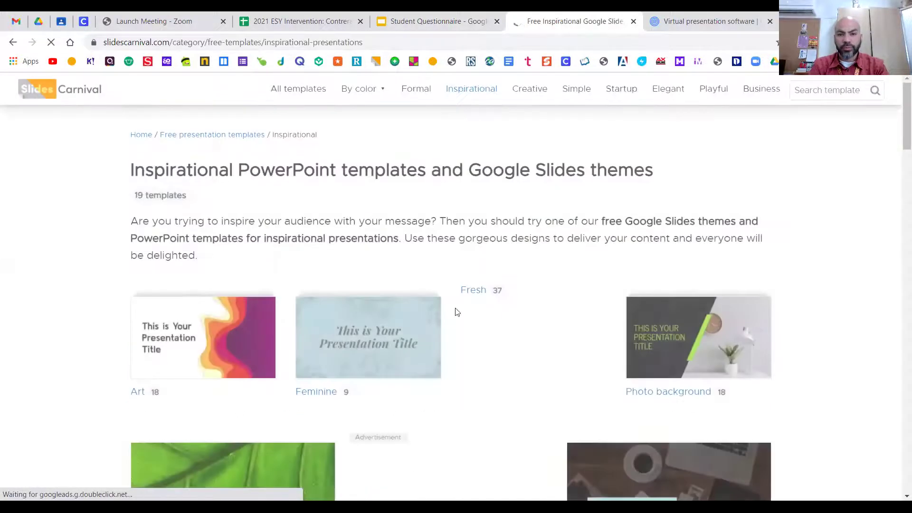
scroll(517, 317, "down", 4)
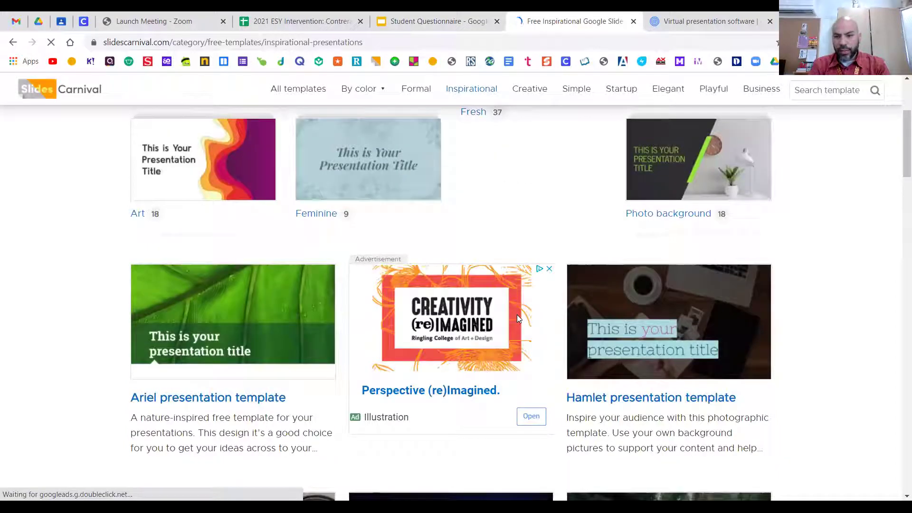
scroll(468, 319, "down", 5)
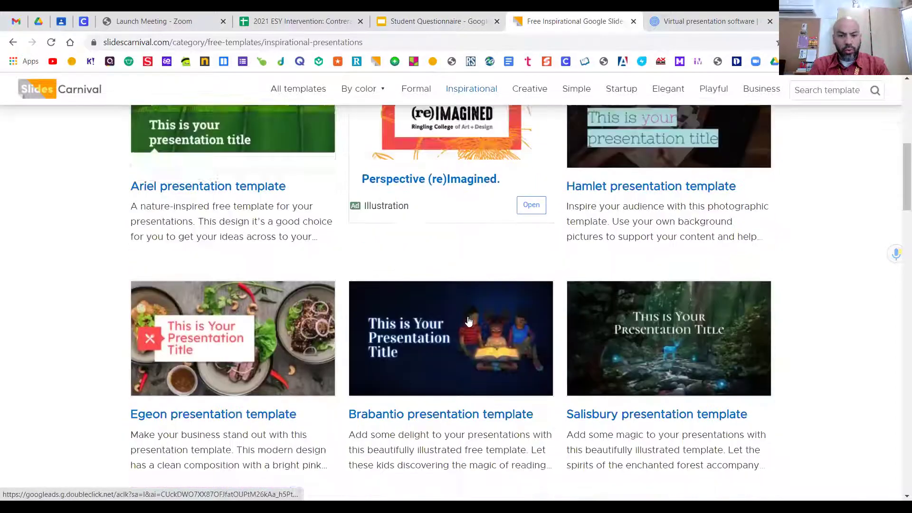
scroll(469, 322, "down", 4)
scroll(469, 320, "up", 2)
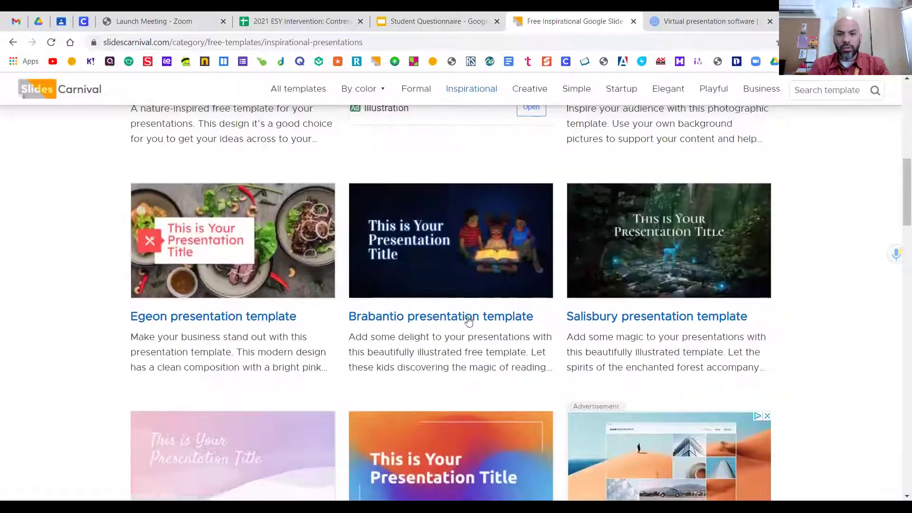
- Choose the Salisbury presentation template and open it as a Google Slides theme
left_click(661, 280)
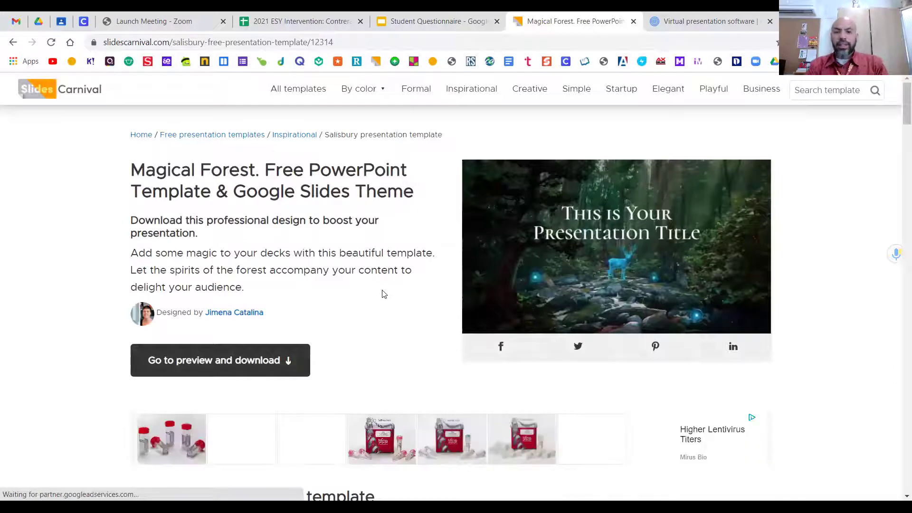
left_click(230, 362)
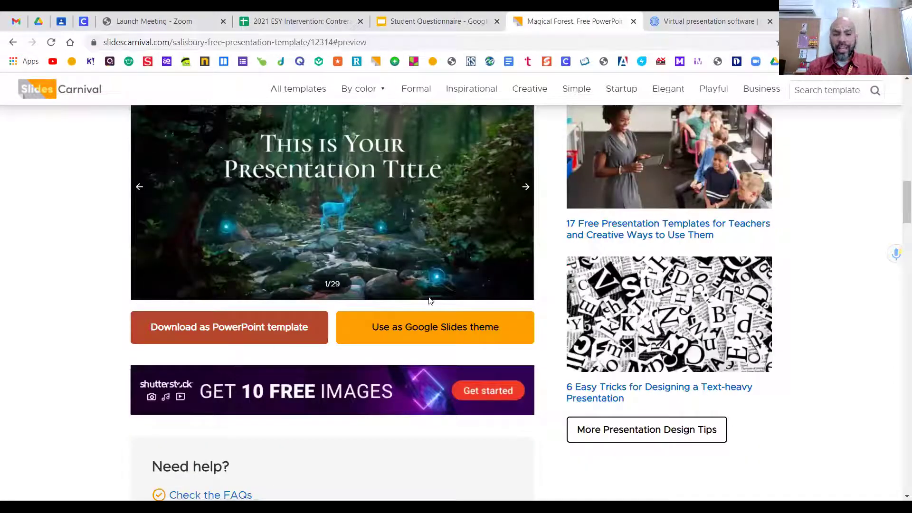
left_click(443, 331)
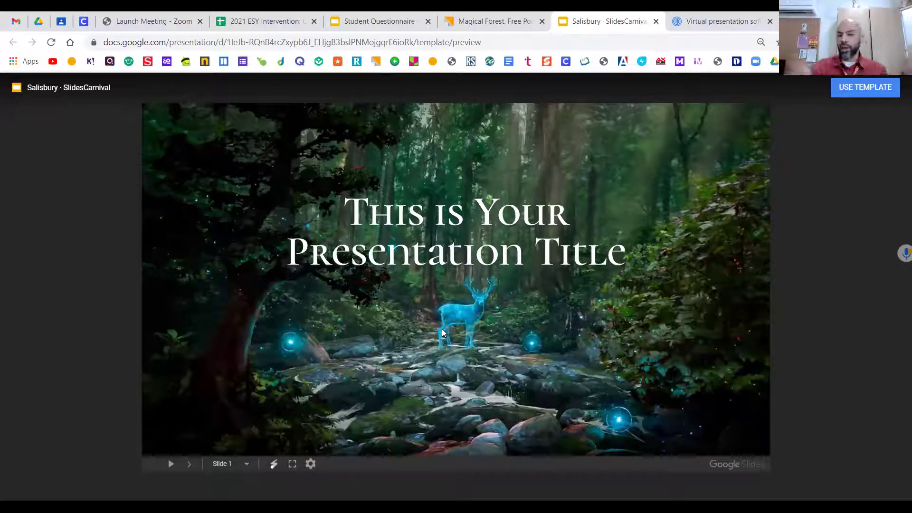
- Look through the Salisbury template's preview slides up to Big concept, and return to slide 2, Instructions for use
left_click(189, 464)
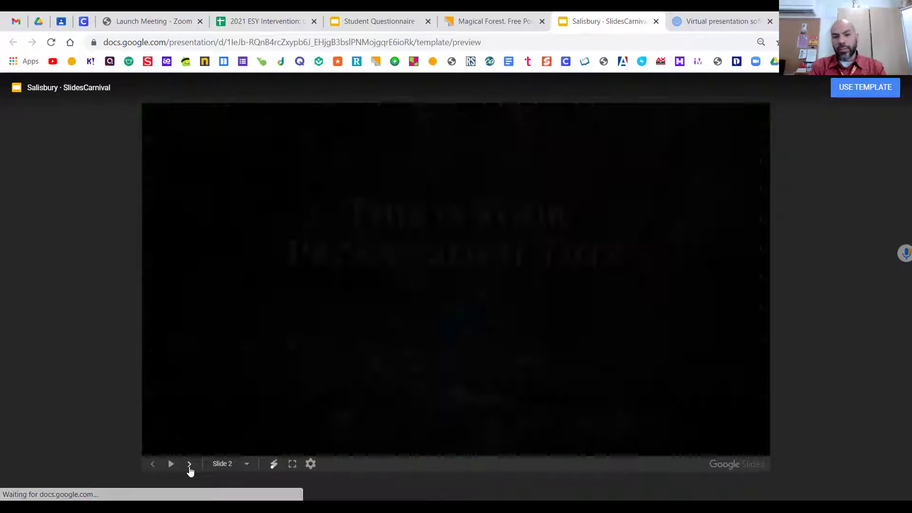
left_click(190, 468)
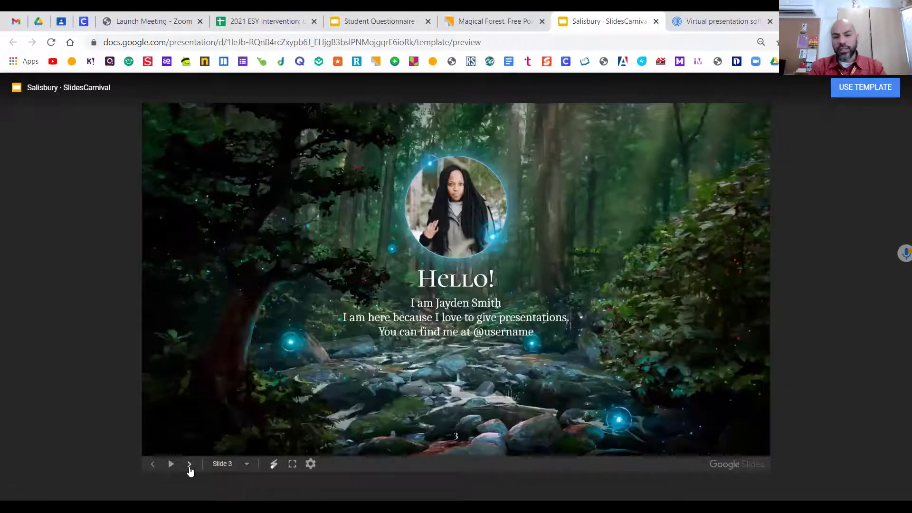
left_click(189, 464)
left_click(189, 464)
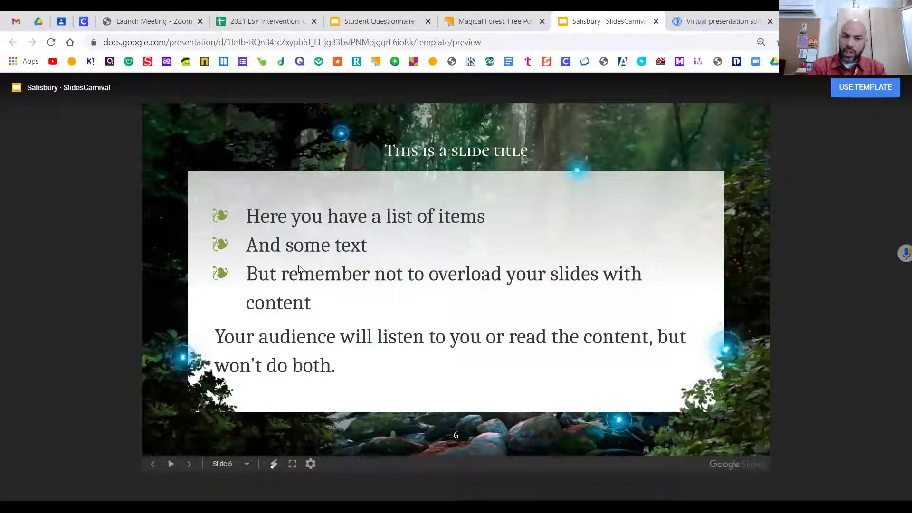
left_click(189, 464)
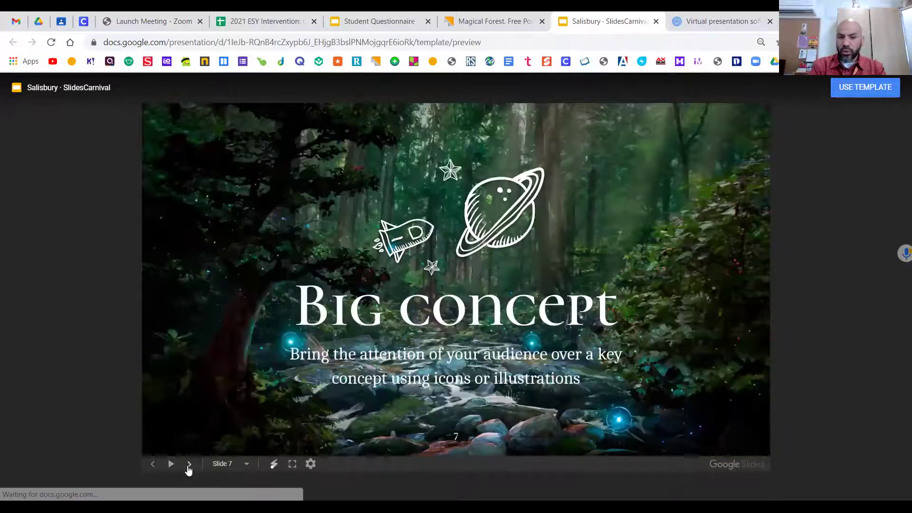
left_click(247, 464)
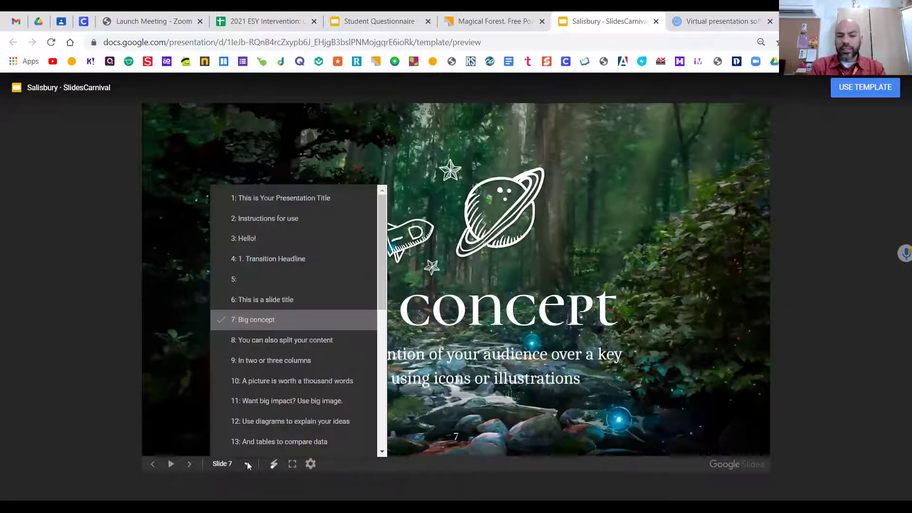
scroll(302, 365, "down", 1)
left_click_drag(384, 280, 372, 241)
left_click(278, 219)
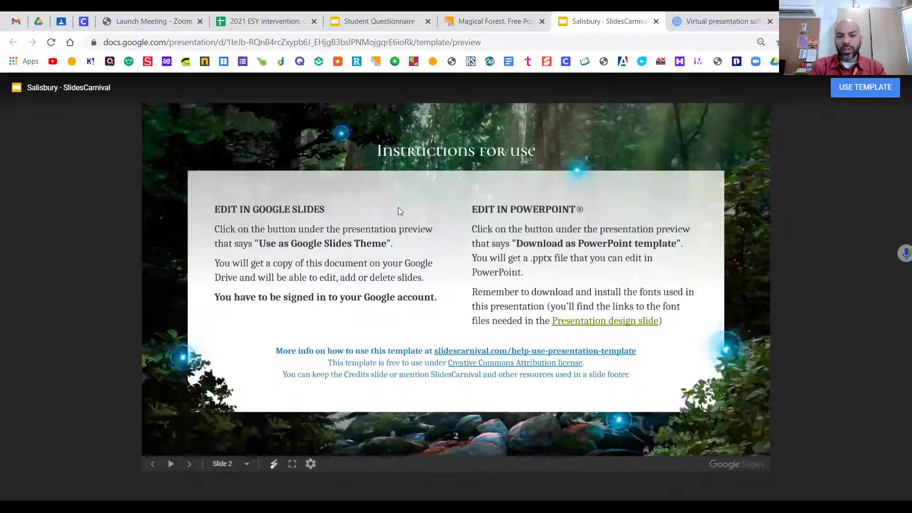
- Create an editable Google Slides copy from the previewed Salisbury template
left_click(865, 90)
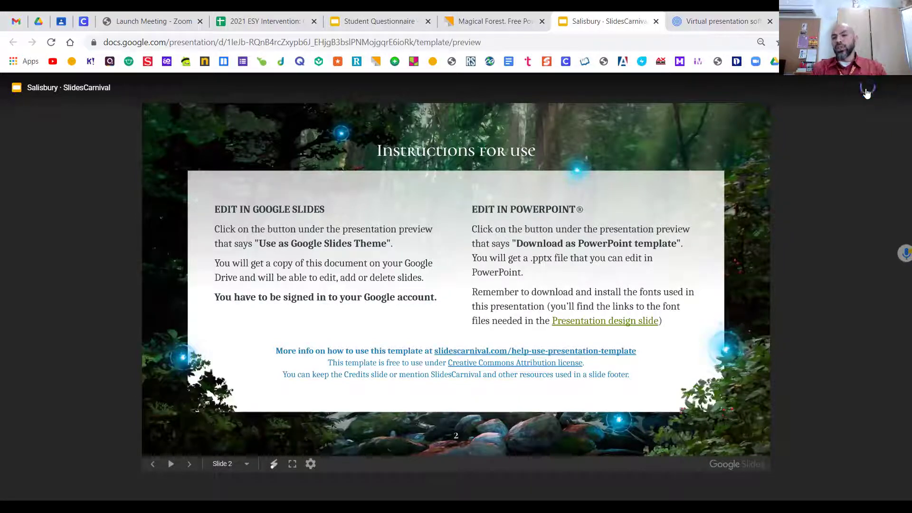
left_click(866, 93)
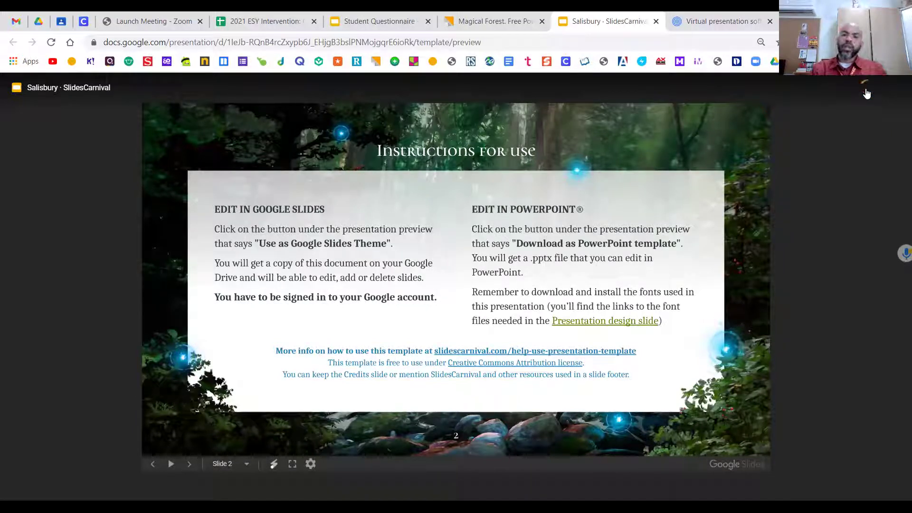
left_click(866, 92)
left_click(867, 93)
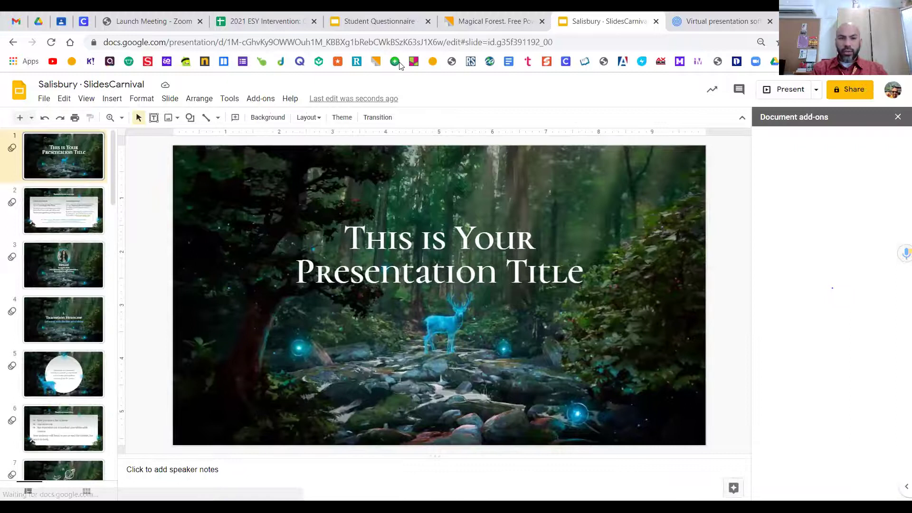
- Rename the presentation "All About Me, Mr." followed by the teacher's short name
left_click(104, 86)
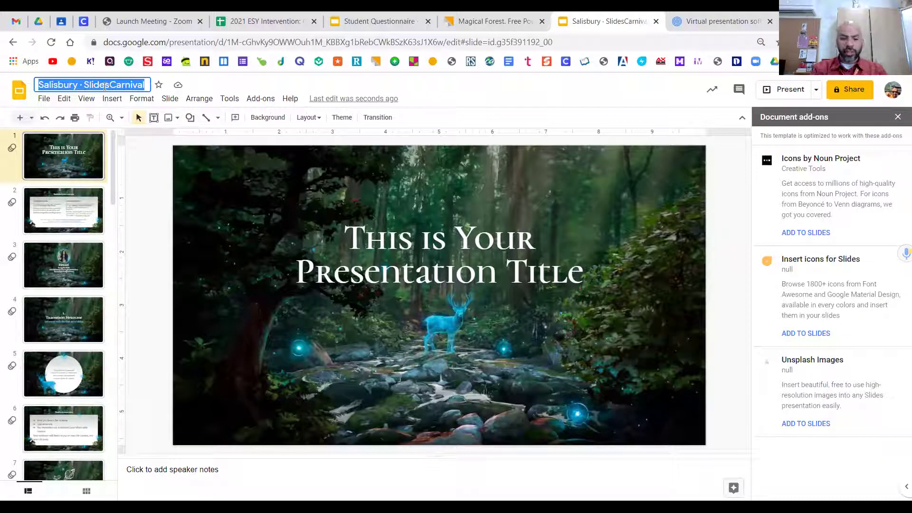
type("All")
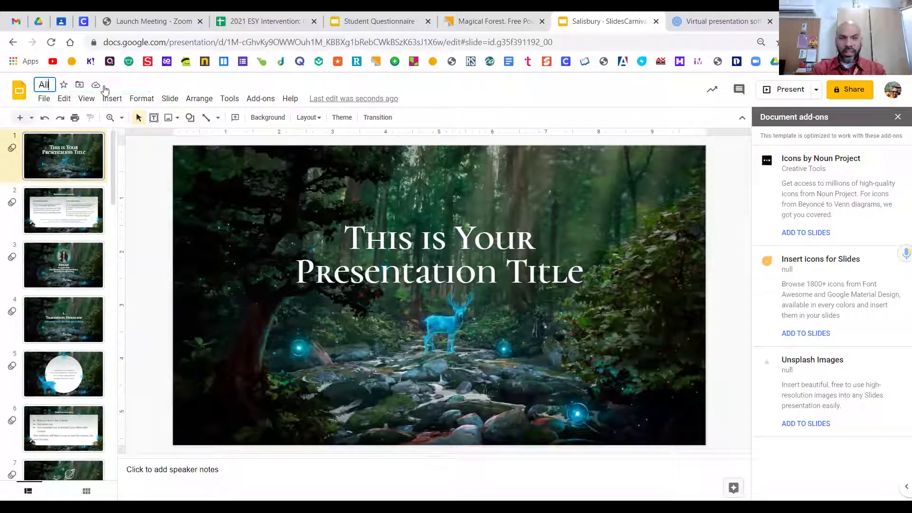
type(" A")
type("outn")
key("BackSpace")
key("BackSpace")
key("BackSpace")
key("BackSpace")
type("bout ")
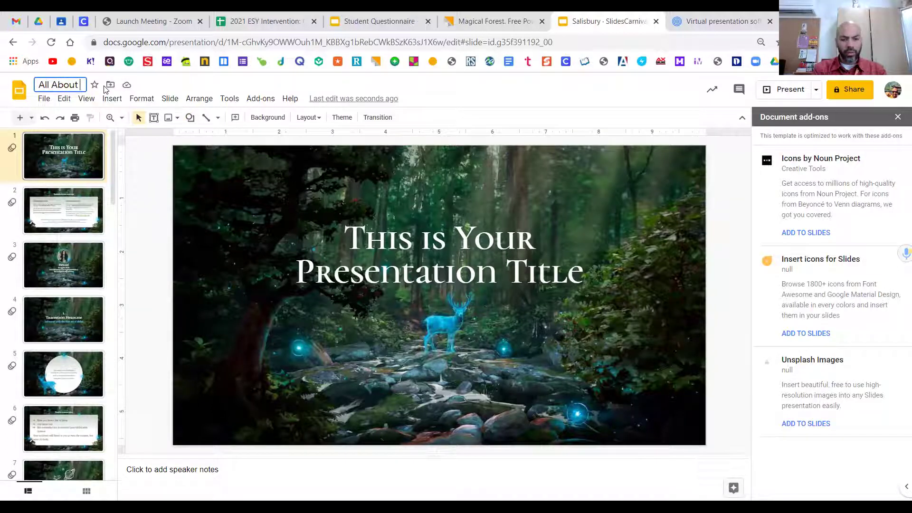
type("Me")
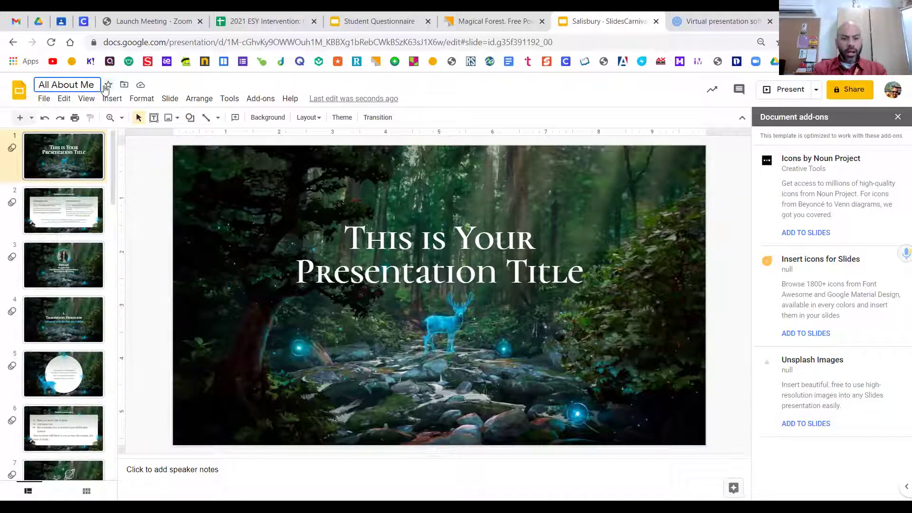
type(", Mr.")
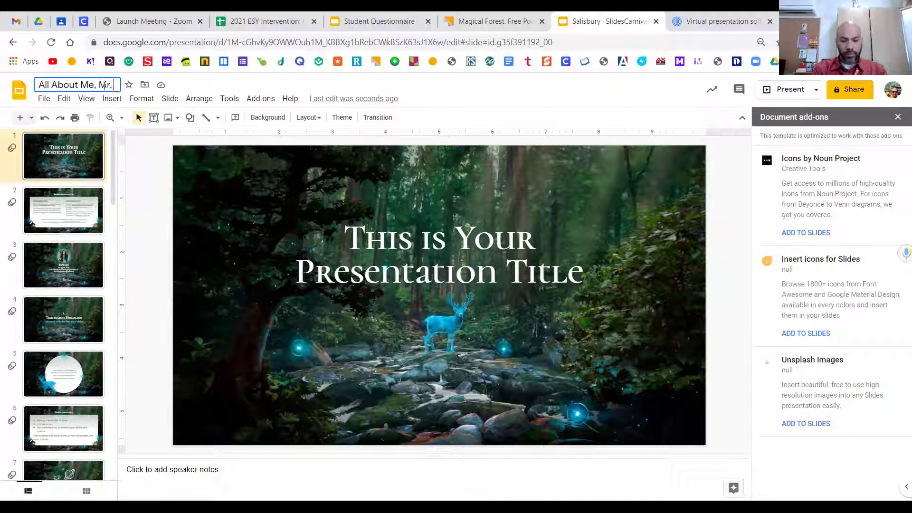
type(" CUSC")
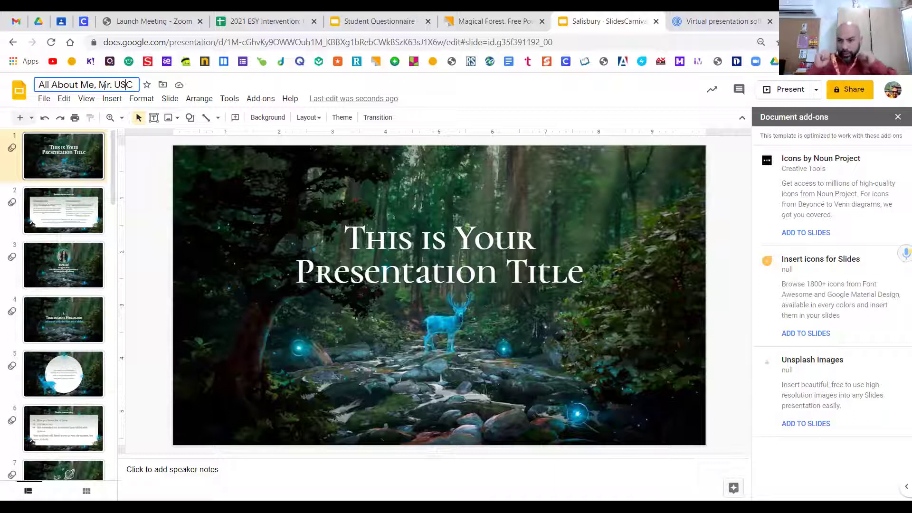
key("Return")
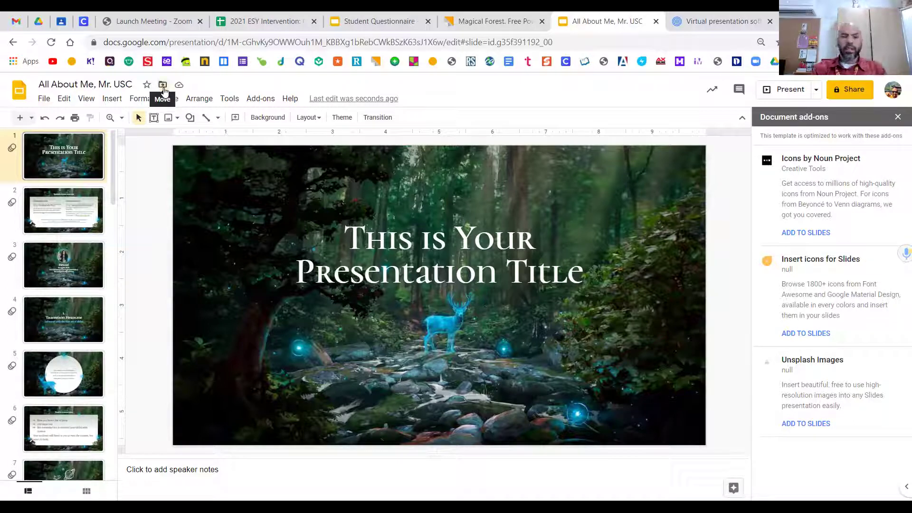
- Browse the My Drive folders as destinations for moving the presentation, open the PBL folder, and cancel the move
left_click(163, 85)
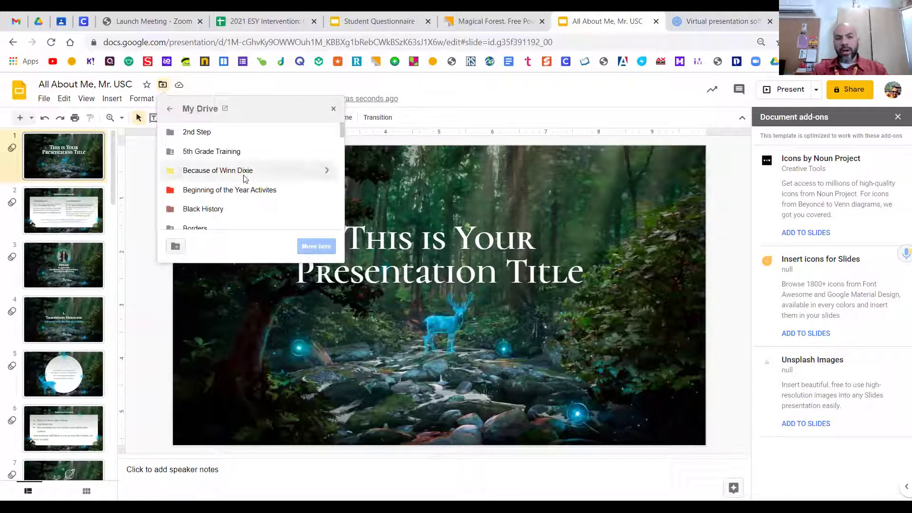
left_click_drag(341, 130, 340, 188)
scroll(340, 208, "down", 3)
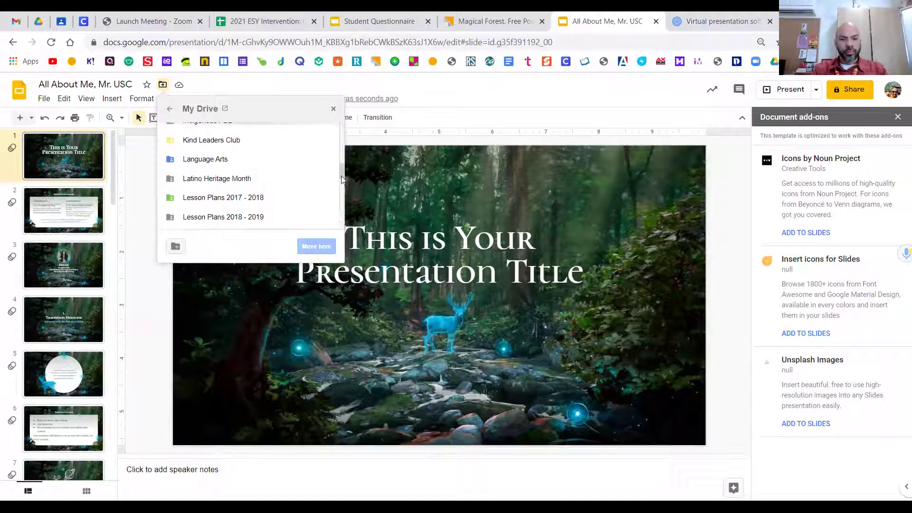
left_click_drag(341, 170, 341, 189)
scroll(341, 186, "up", 2)
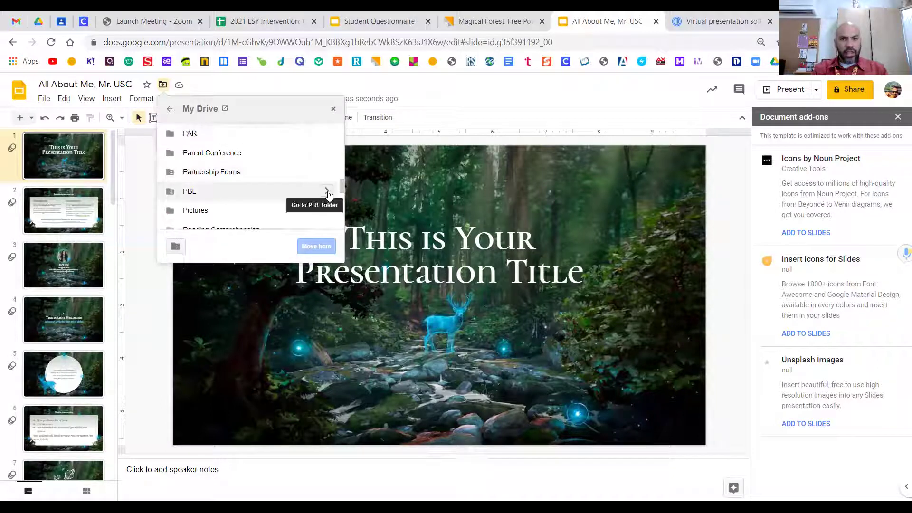
left_click(327, 190)
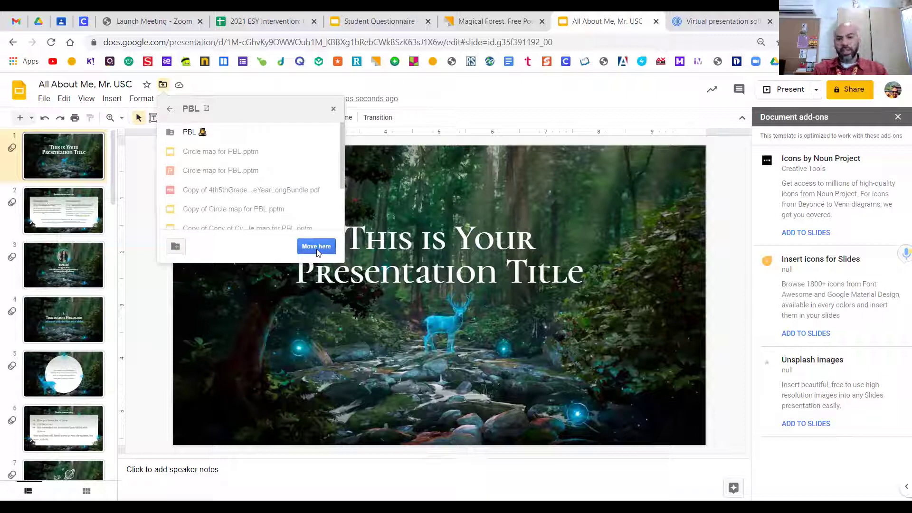
left_click(333, 108)
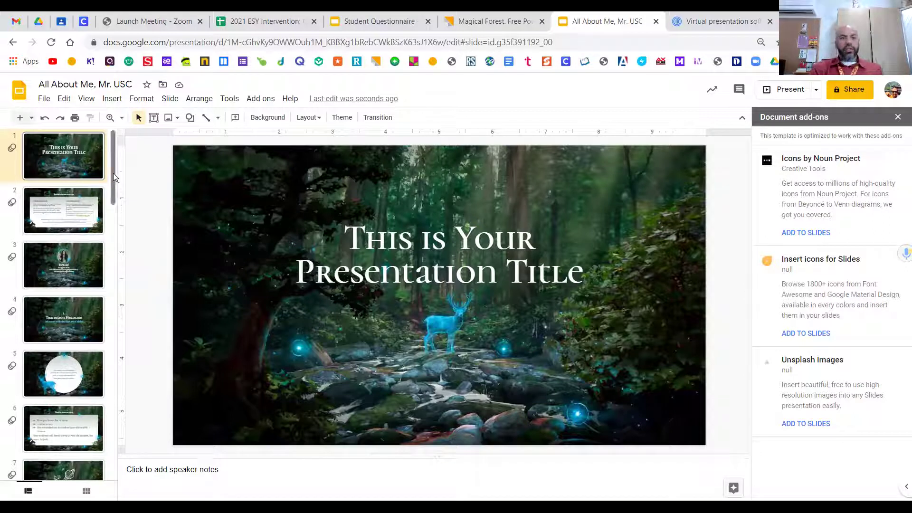
- Go to the end of the deck and display slide 29, the SlidesCarnival promotional slide
left_click_drag(114, 177, 116, 460)
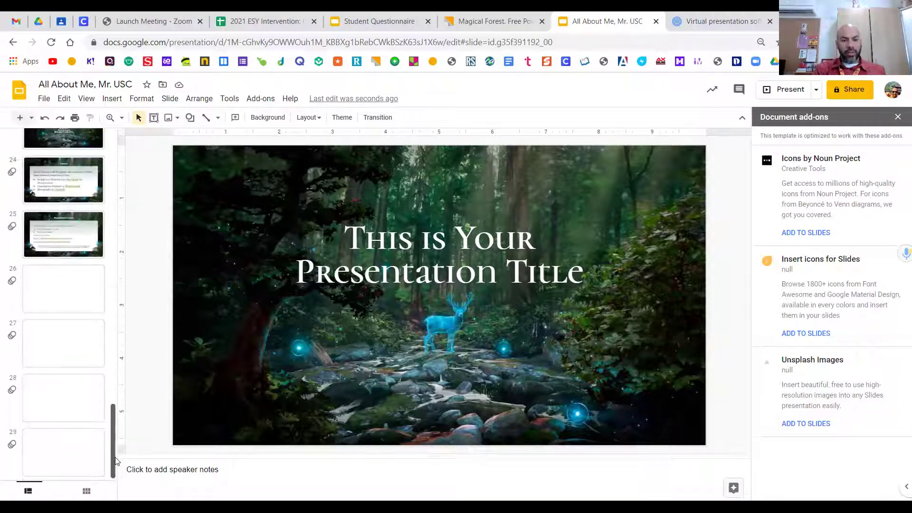
left_click(69, 453)
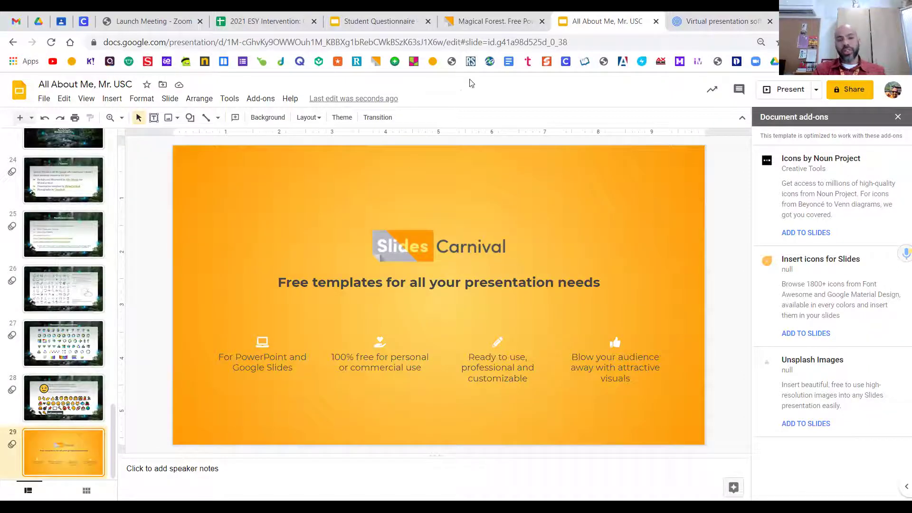
- Delete the SlidesCarnival promotional slide 29 and the emoji slide 28 from the end of the deck
left_click(170, 100)
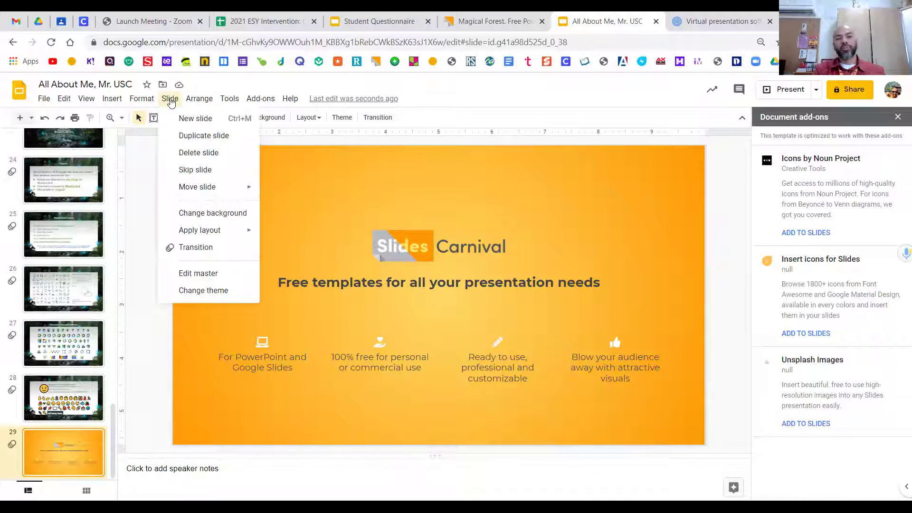
left_click(219, 153)
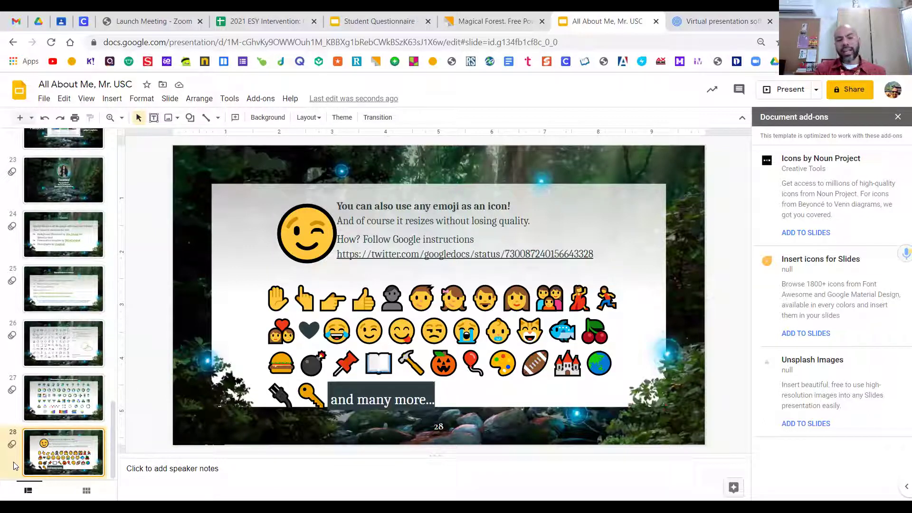
left_click(170, 99)
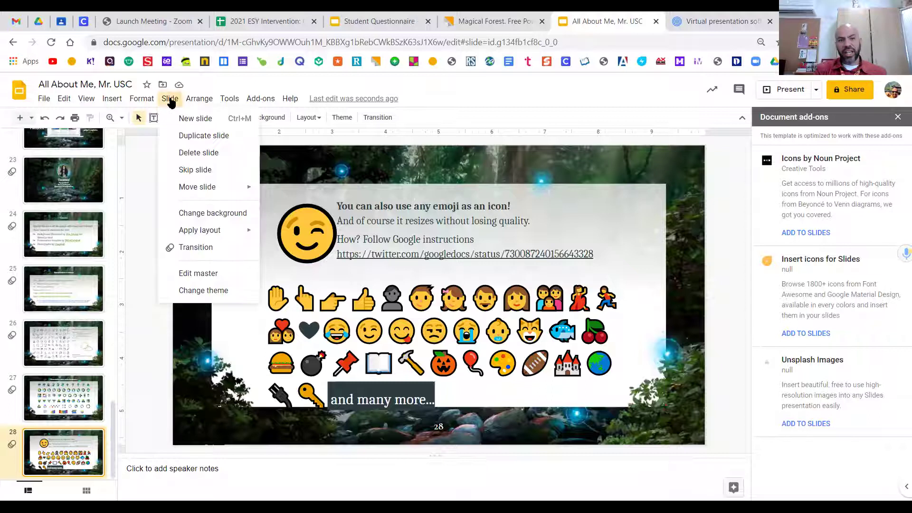
left_click(198, 157)
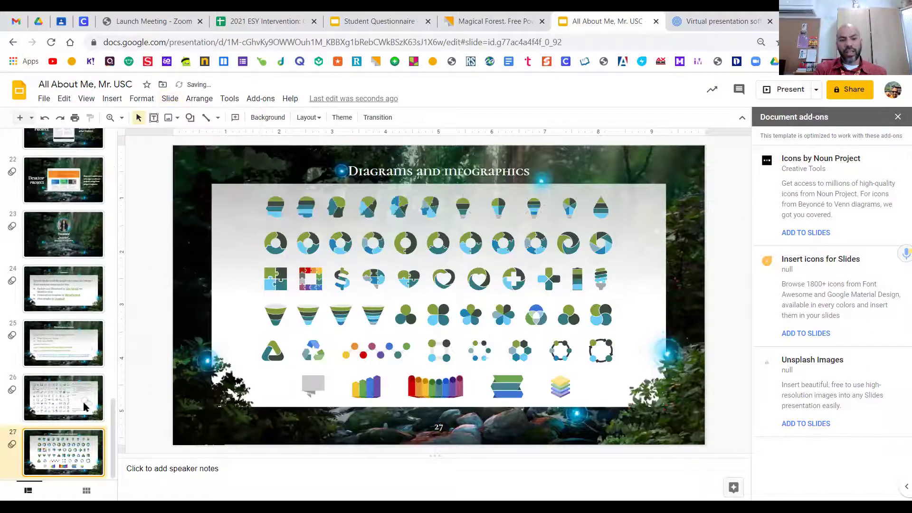
- Review the big tree image on slide 11 and the "Instructions for use" text on slide 2
left_click_drag(112, 426, 113, 254)
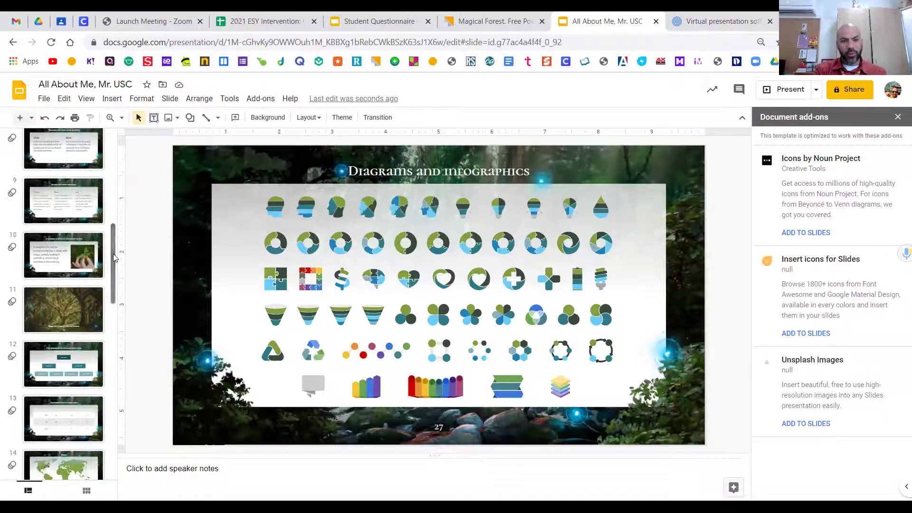
left_click(73, 306)
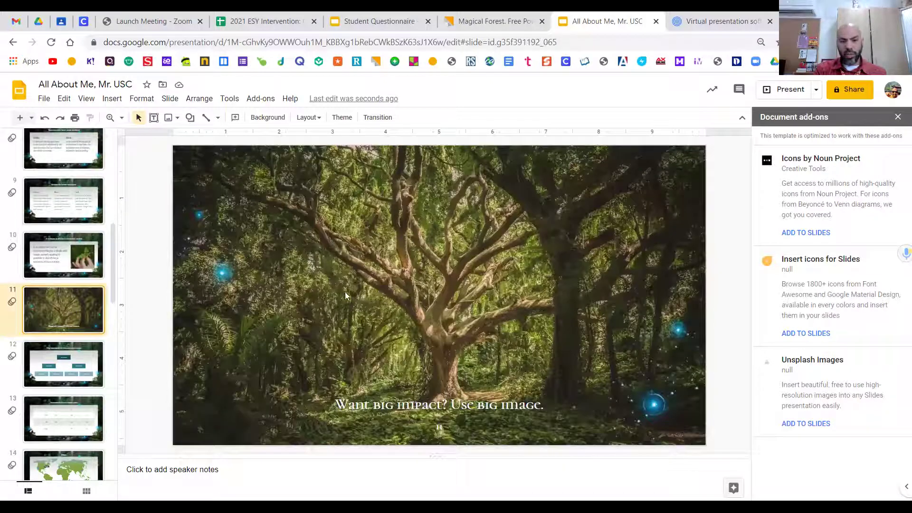
left_click(170, 99)
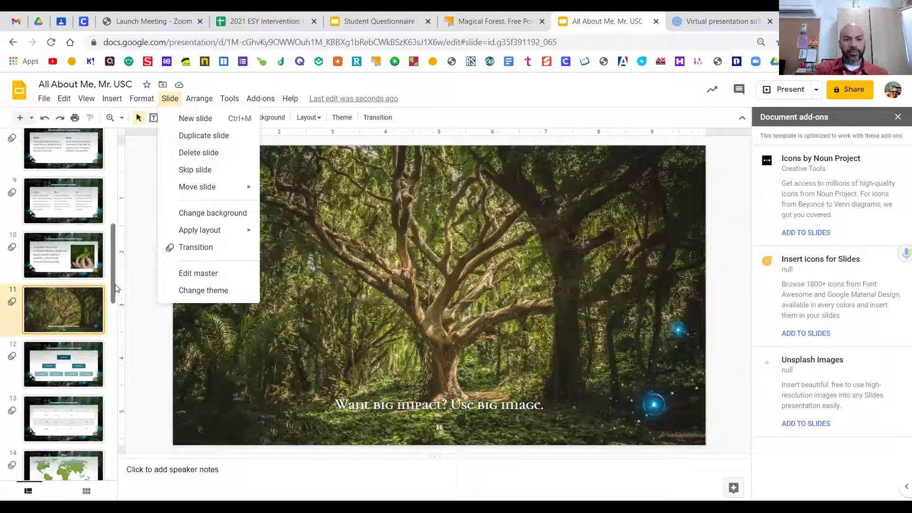
left_click(116, 269)
scroll(117, 269, "up", 8)
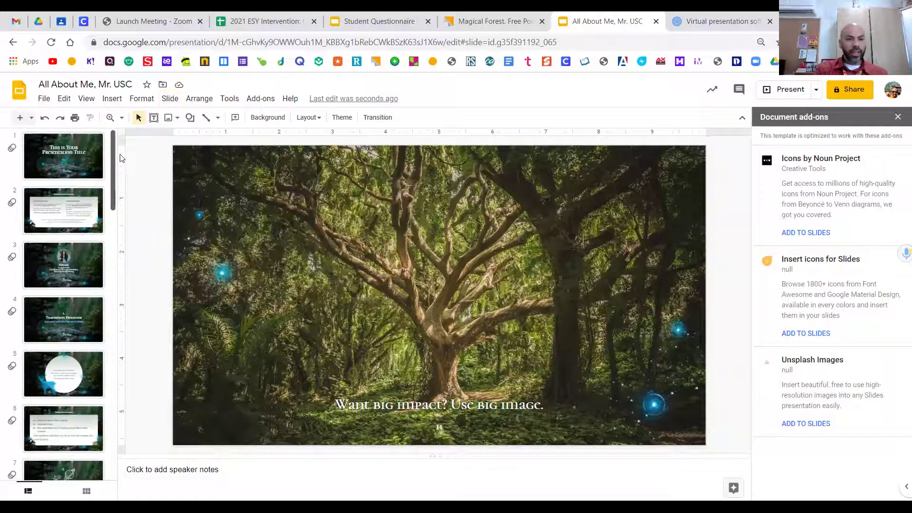
left_click(71, 222)
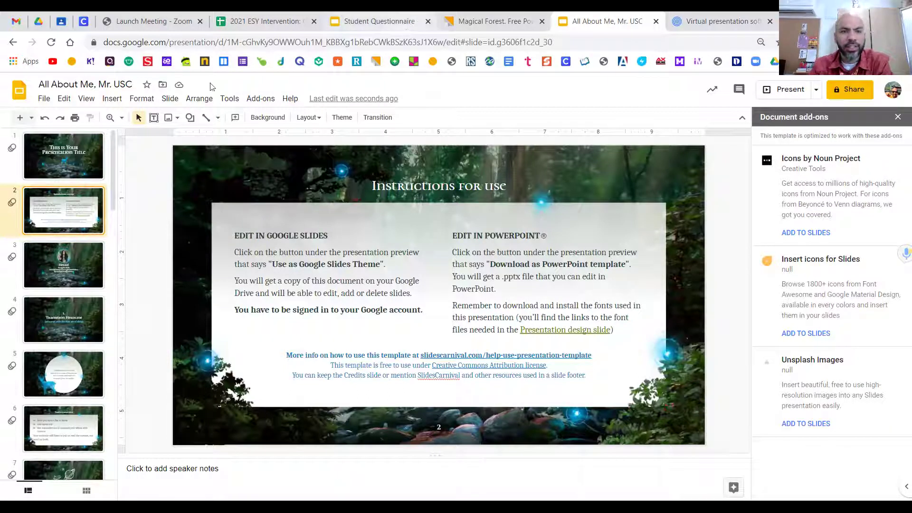
- Return to the Slides home page and create a new blank presentation
left_click(20, 93)
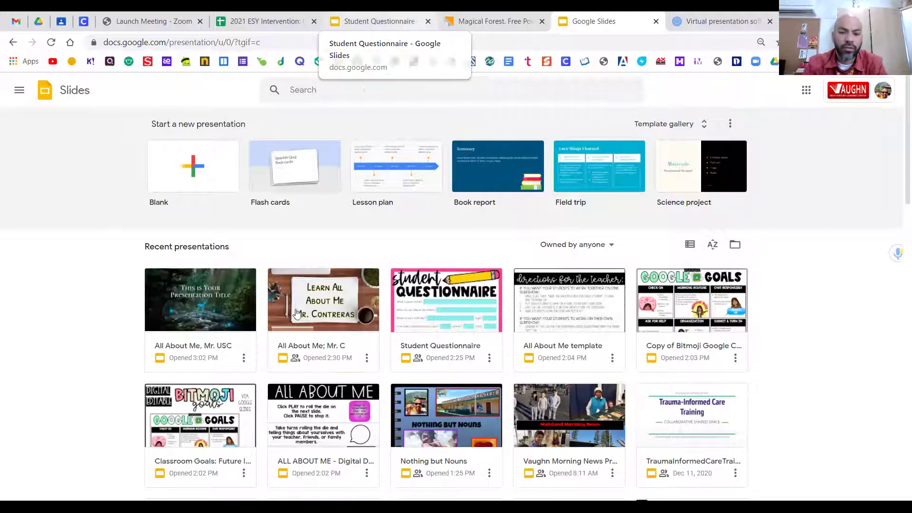
left_click(193, 186)
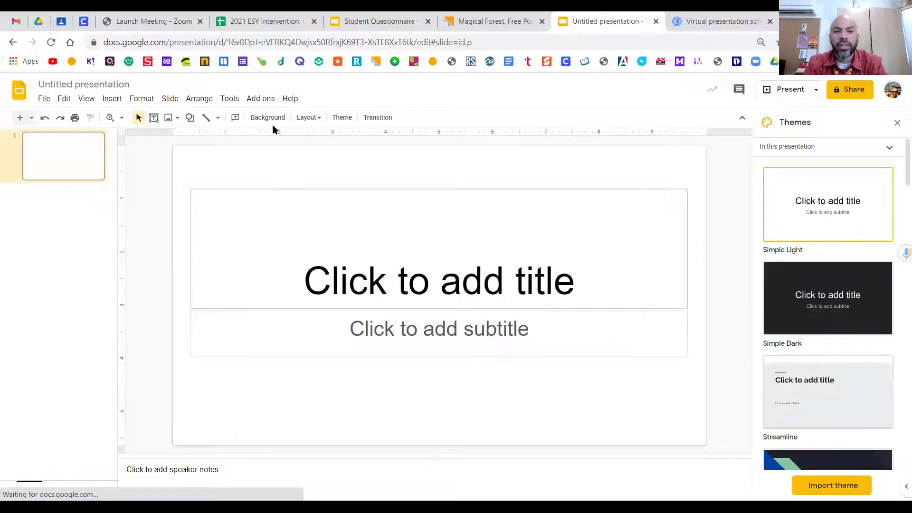
left_click(343, 120)
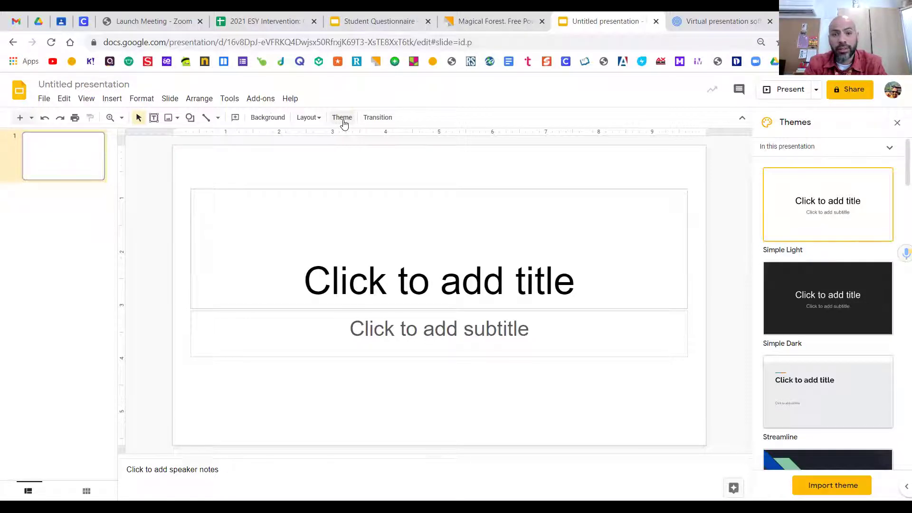
- Set the title slide's background to the light red radial gradient
left_click(277, 122)
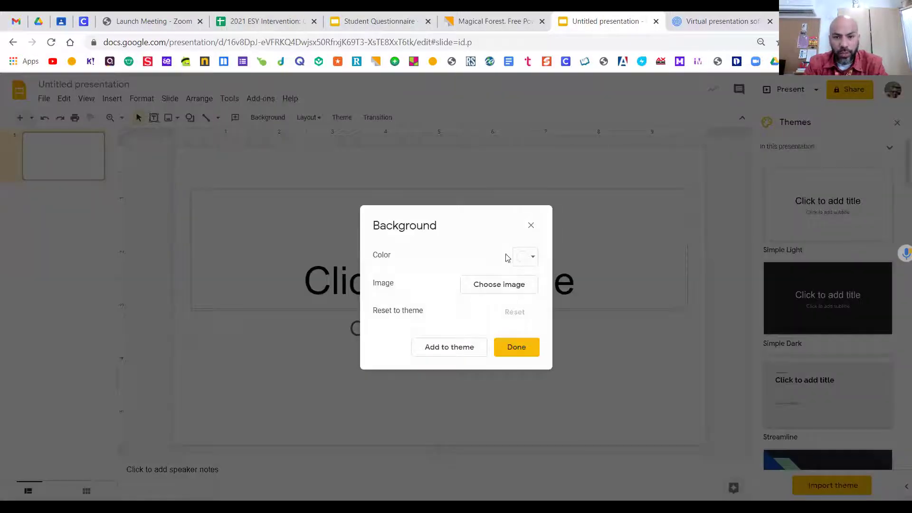
left_click(531, 259)
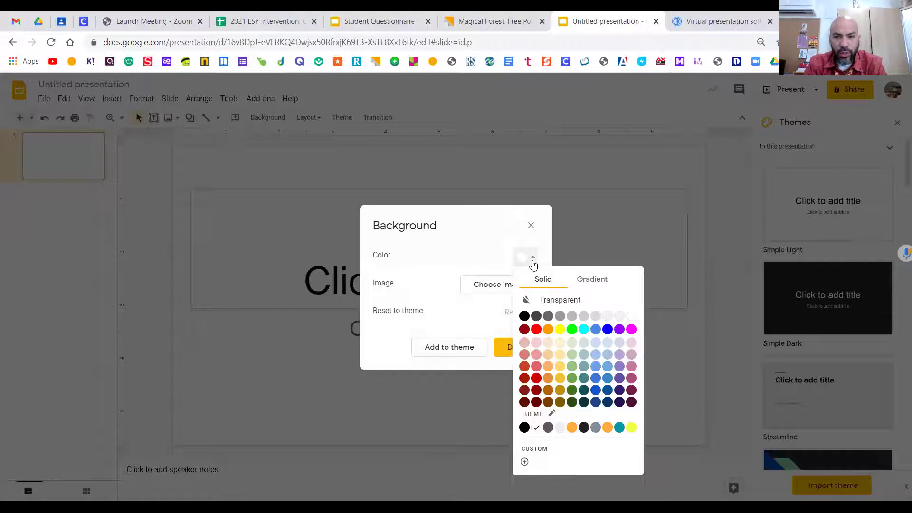
left_click(601, 281)
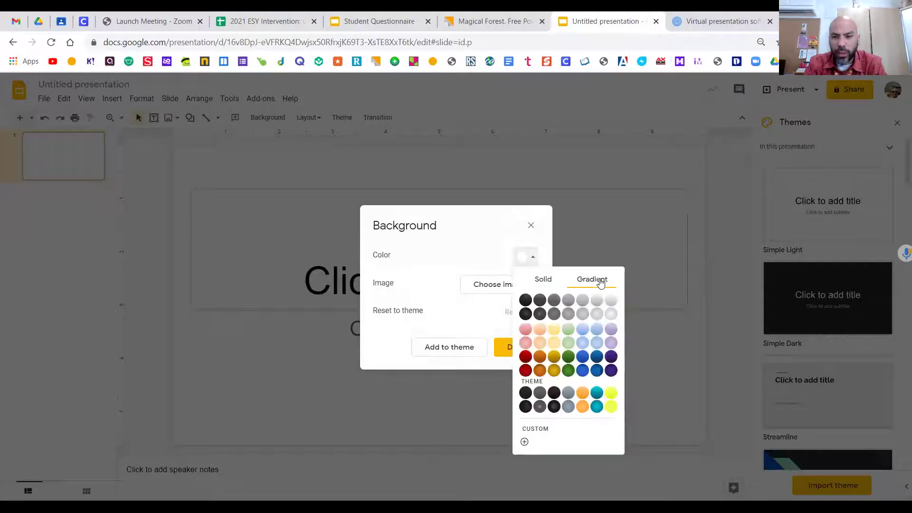
left_click(524, 346)
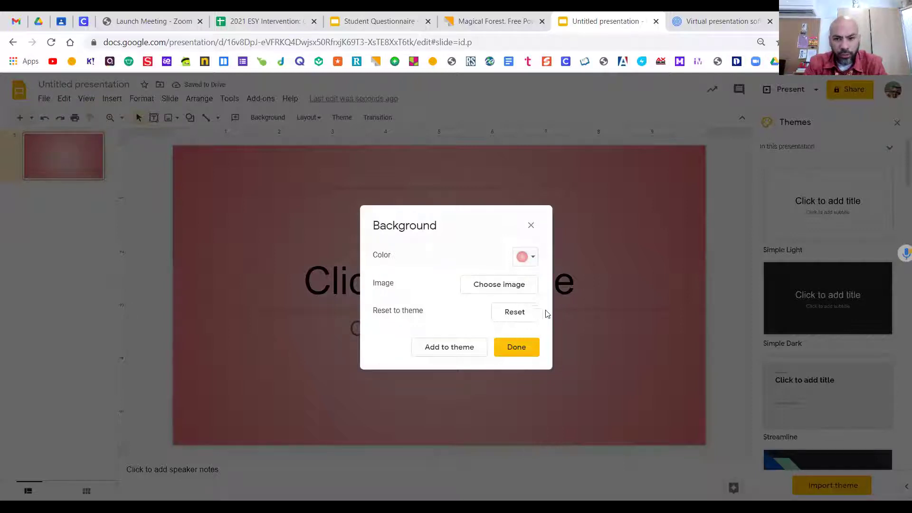
left_click(521, 346)
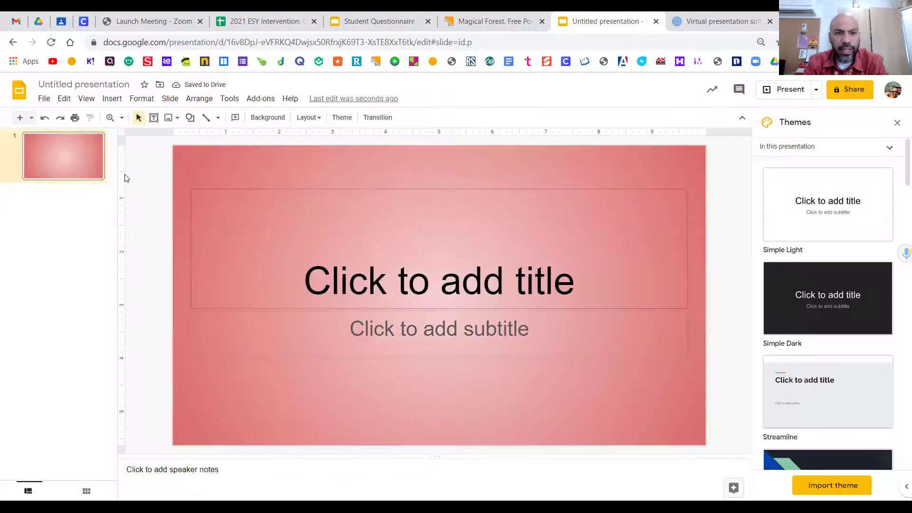
- Add a second slide and give it the same light red radial gradient background
left_click(172, 99)
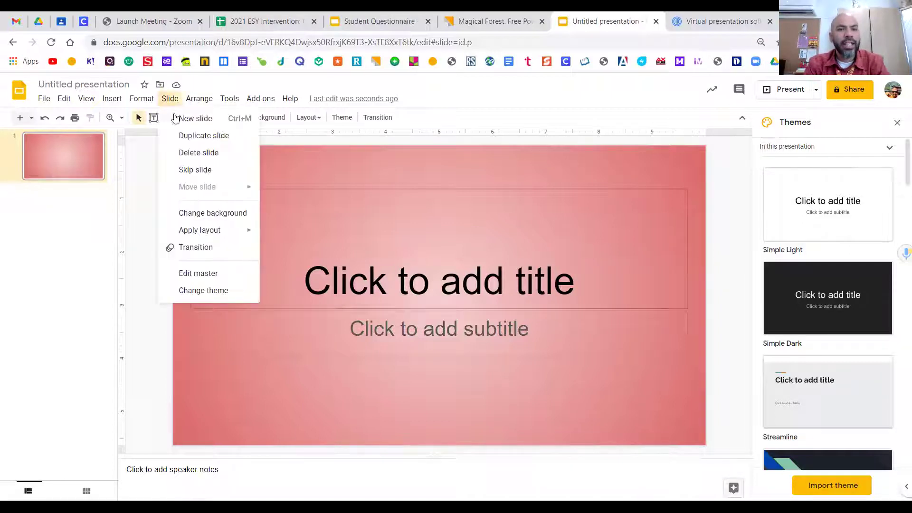
left_click(210, 126)
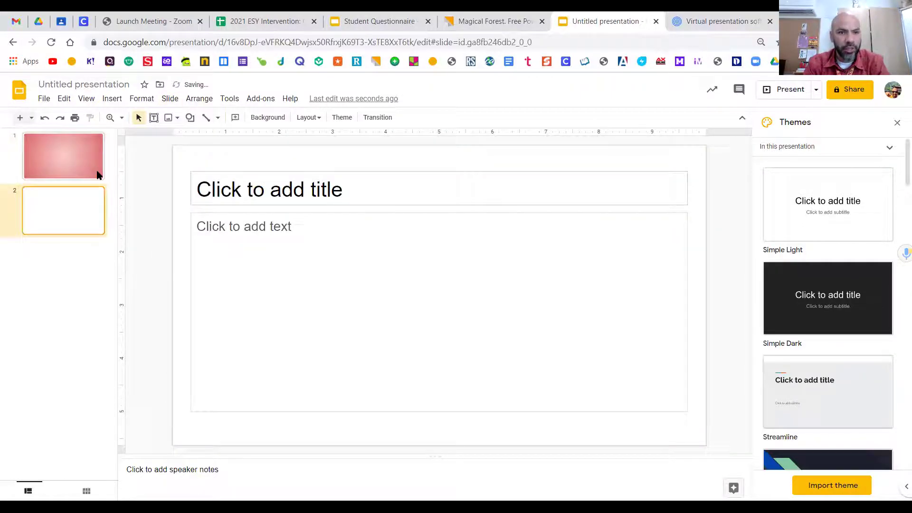
left_click(266, 118)
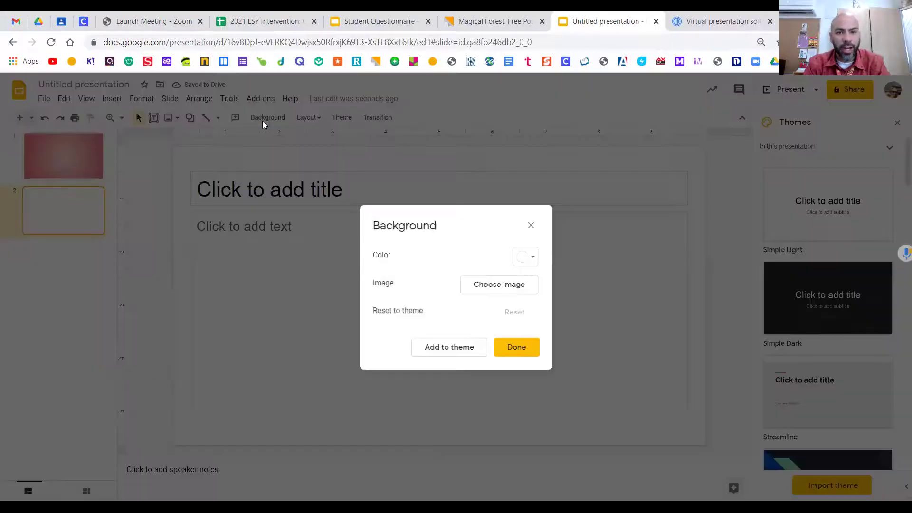
left_click(531, 259)
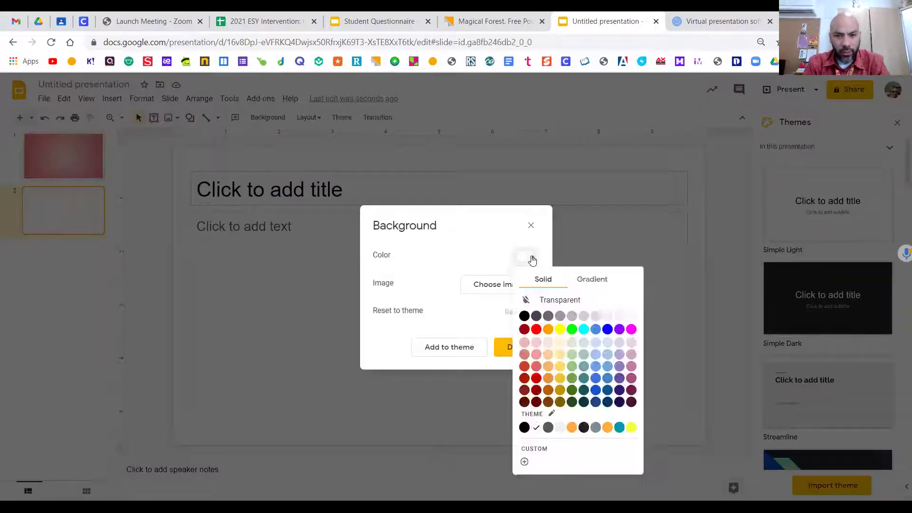
left_click(584, 280)
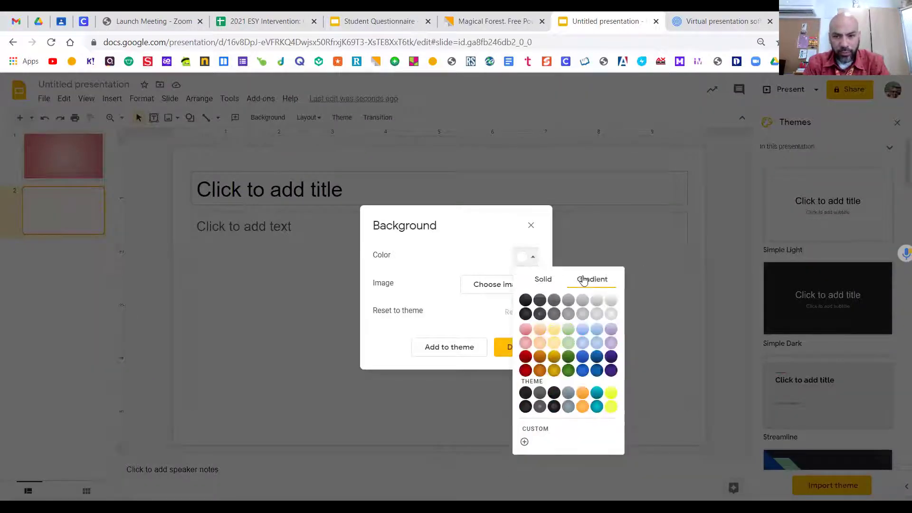
left_click(524, 344)
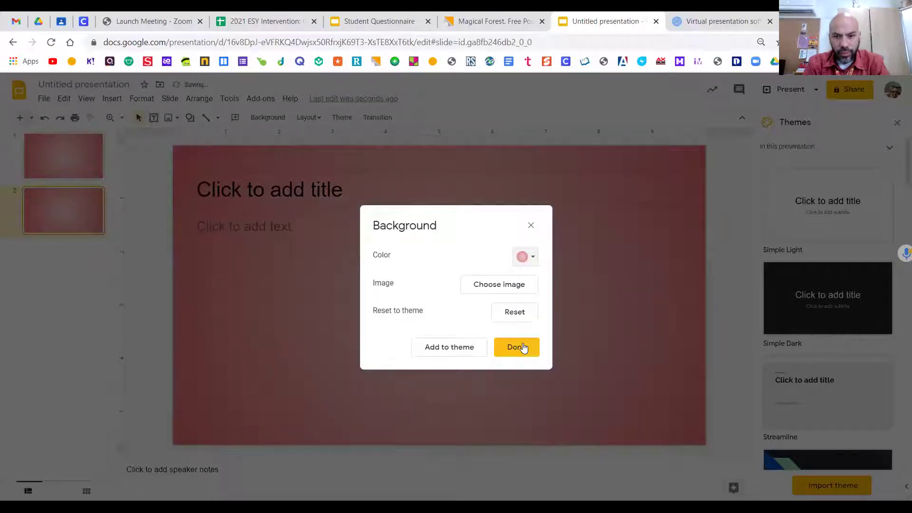
- Add slide 2's gradient background to the theme and create a third slide
left_click(452, 352)
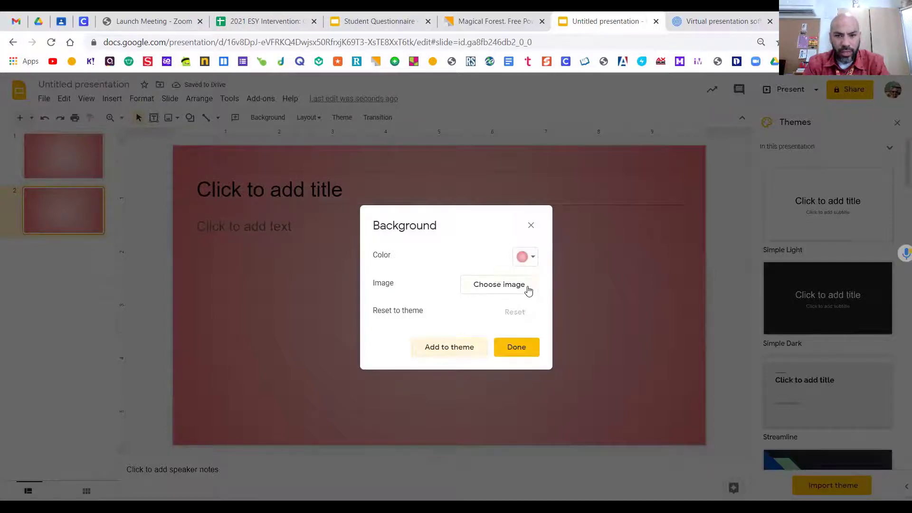
left_click(525, 354)
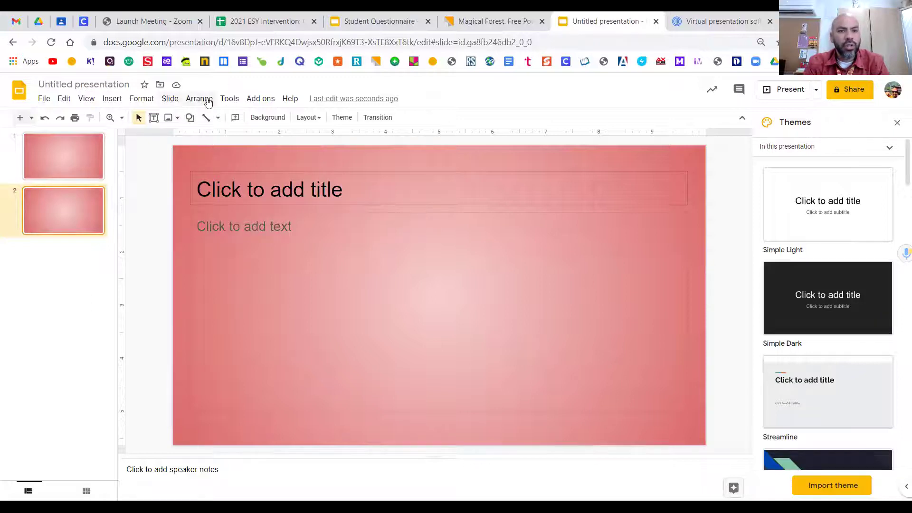
left_click(173, 100)
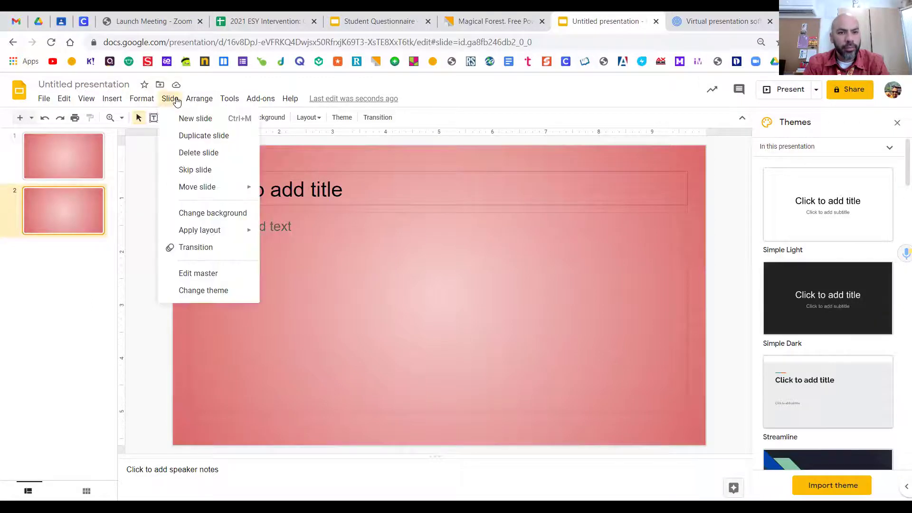
left_click(201, 123)
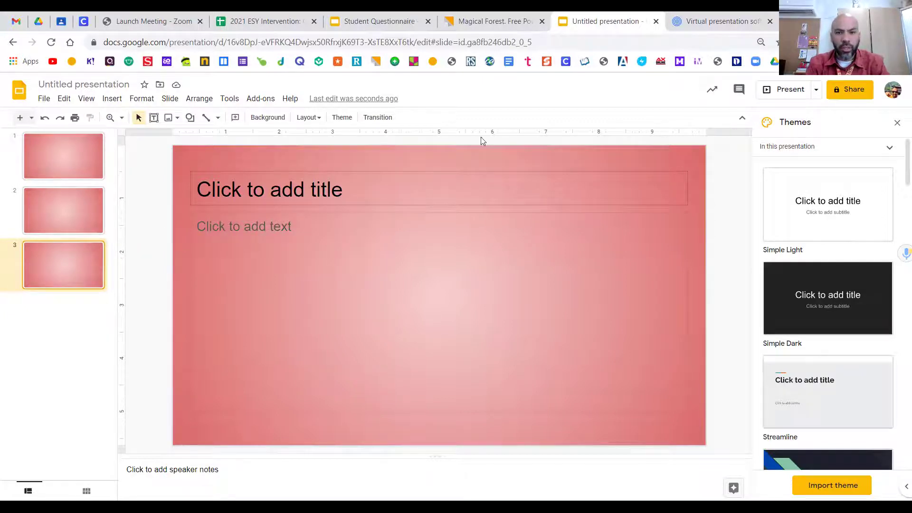
- Insert the baby photo from the computer's Kahoot pictures folder on slide 3 and scale it down proportionally to about 2.9 by 3.8 inches
left_click(113, 100)
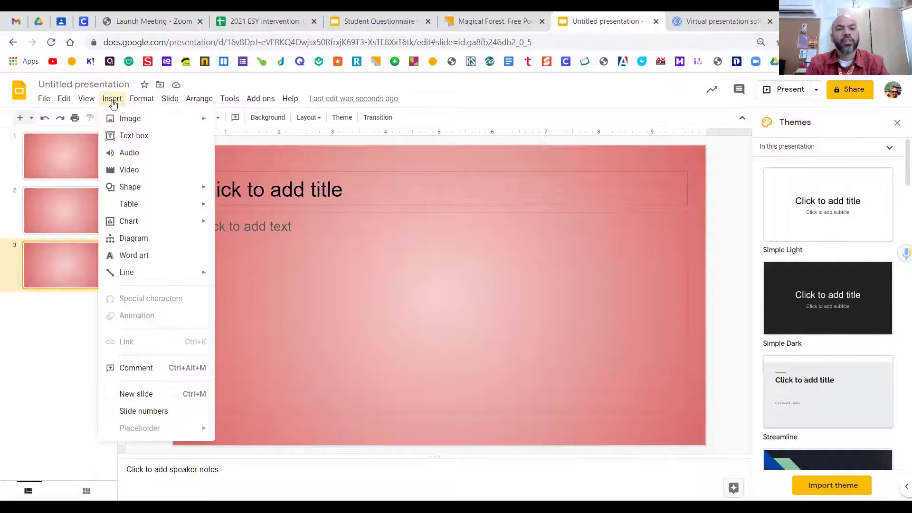
mouse_move(140, 127)
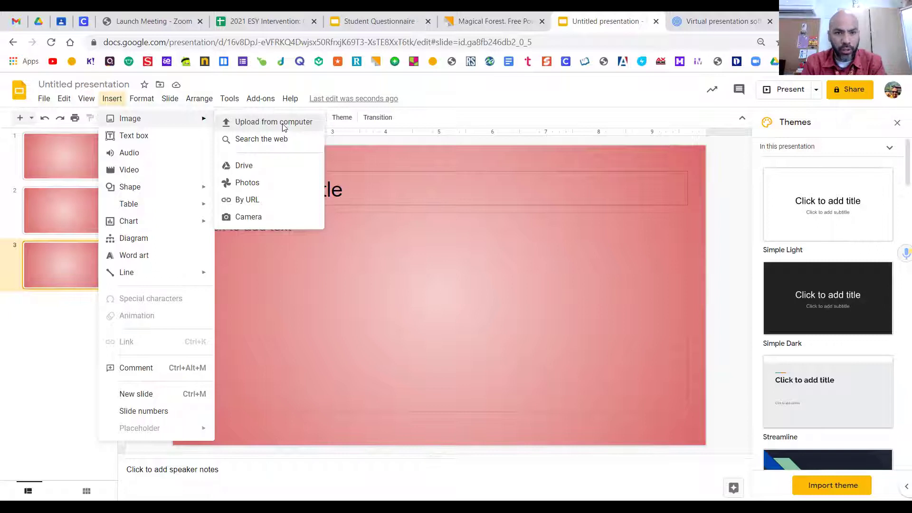
left_click(283, 124)
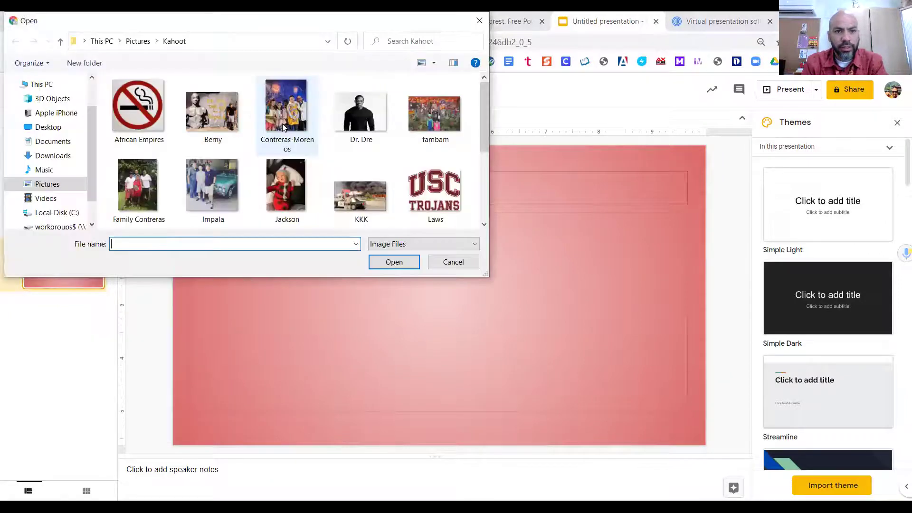
double_click(279, 182)
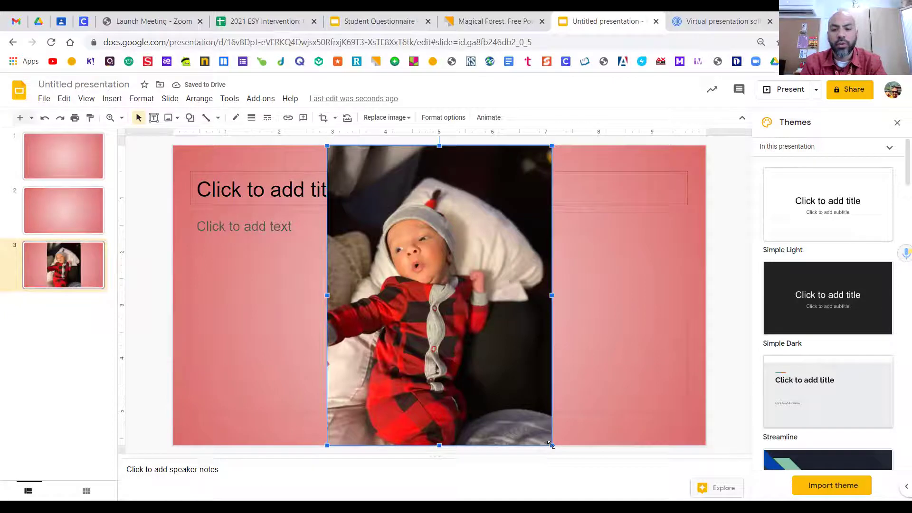
left_click_drag(551, 445, 440, 348)
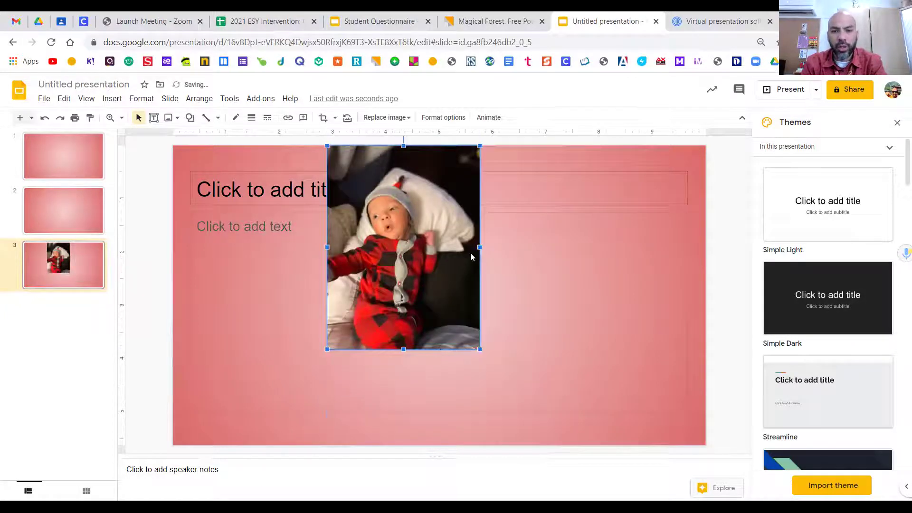
- Try stretching the baby photo horizontally to about 4.7 inches wide and undo the stretch
left_click_drag(478, 248, 576, 252)
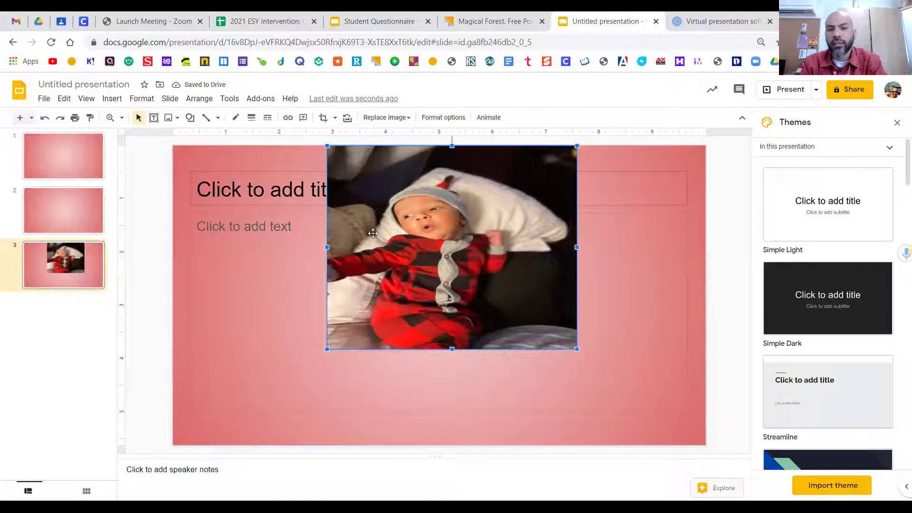
left_click(45, 120)
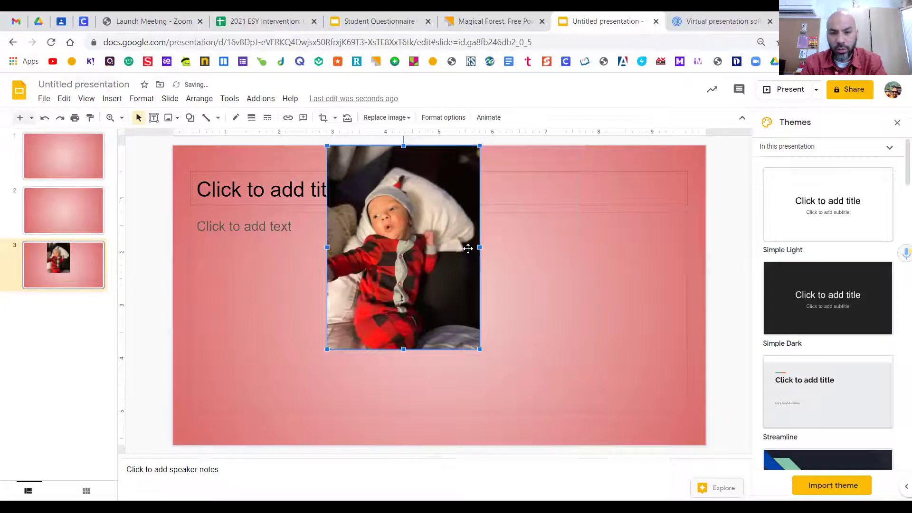
- Give the baby photo a 4 px red border and move it to the lower-right corner of slide 3
left_click(255, 123)
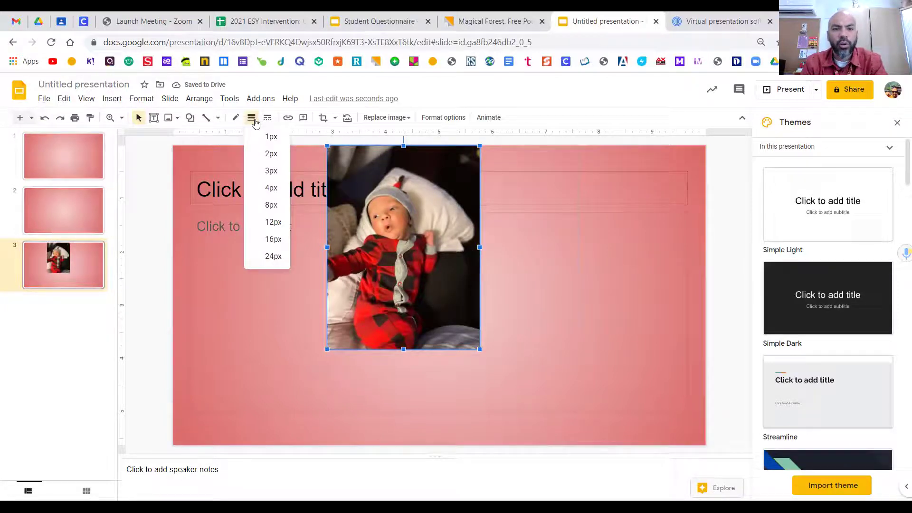
left_click(280, 190)
left_click(236, 118)
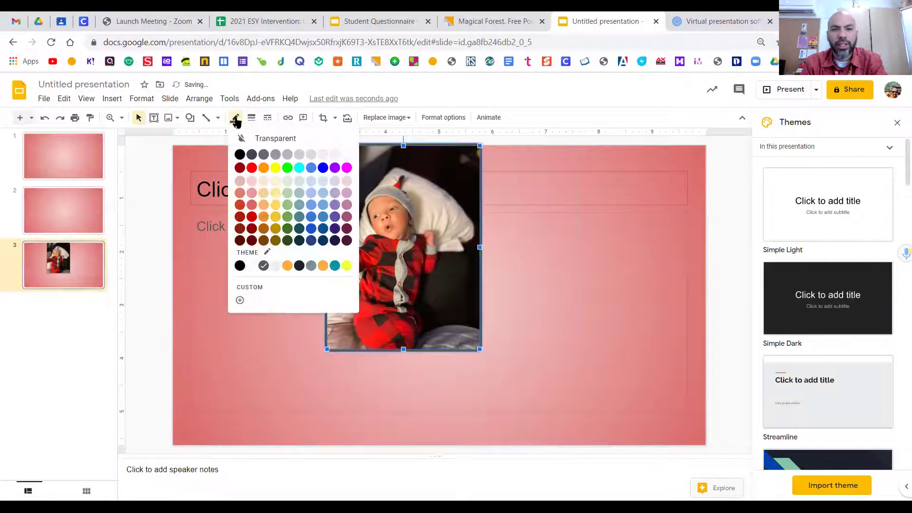
left_click(251, 169)
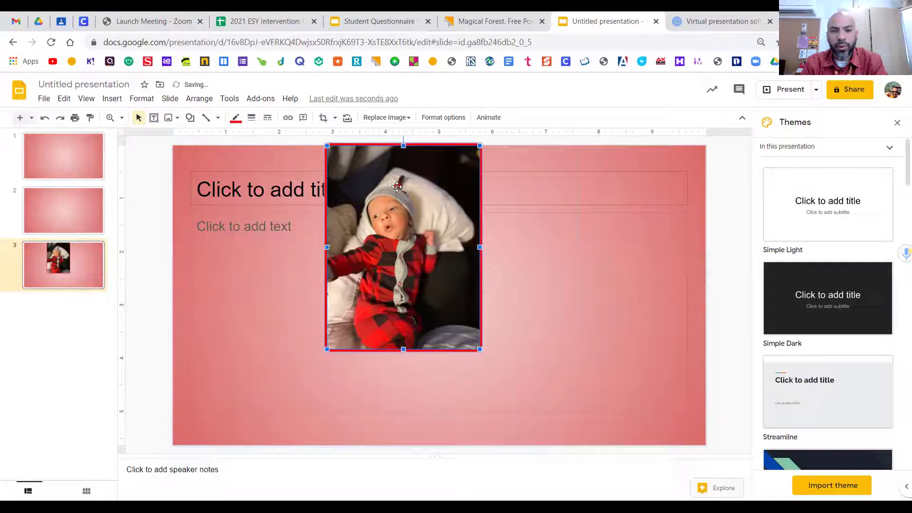
left_click_drag(559, 271, 617, 272)
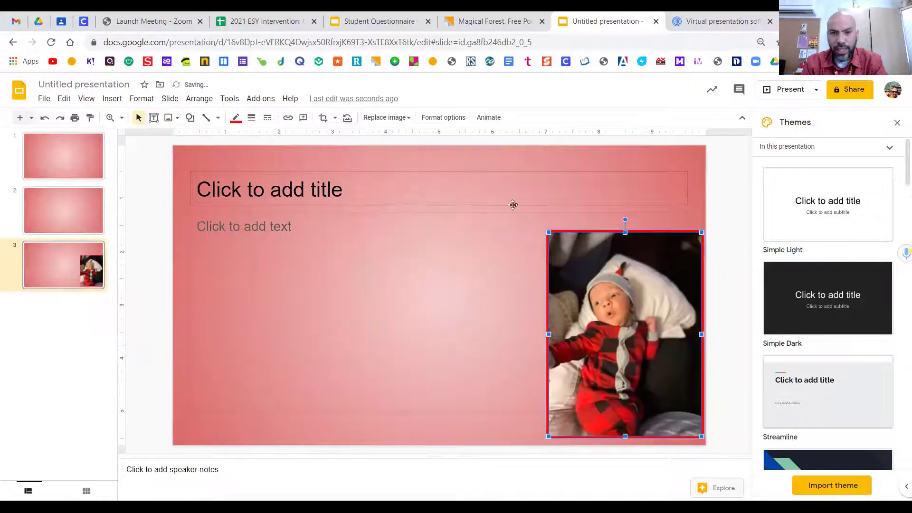
- Crop the bottom and right side of the baby photo, leaving it about 2.2 by 3 inches
left_click(322, 120)
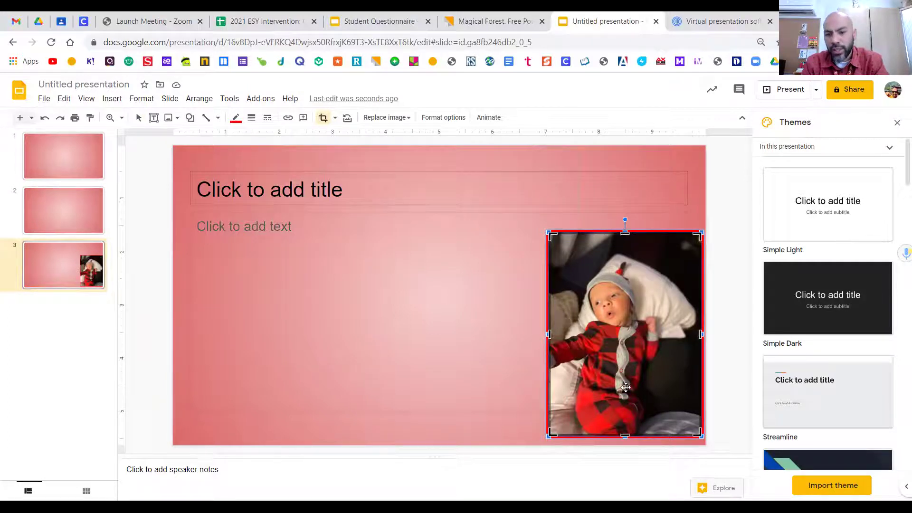
left_click_drag(625, 436, 612, 391)
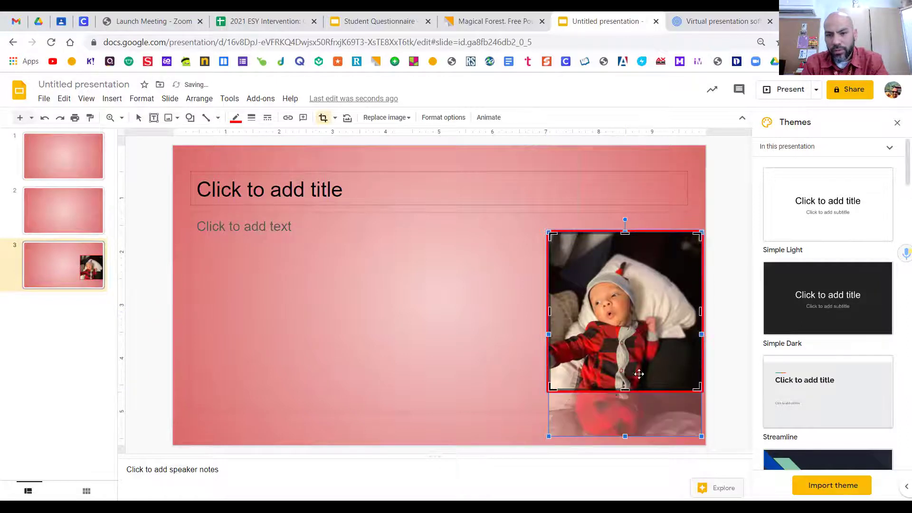
left_click_drag(700, 311, 666, 311)
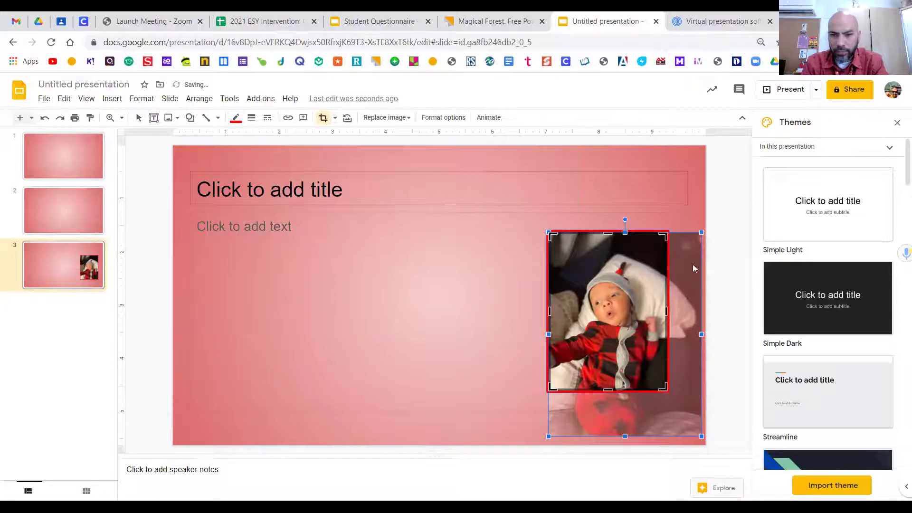
key("Return")
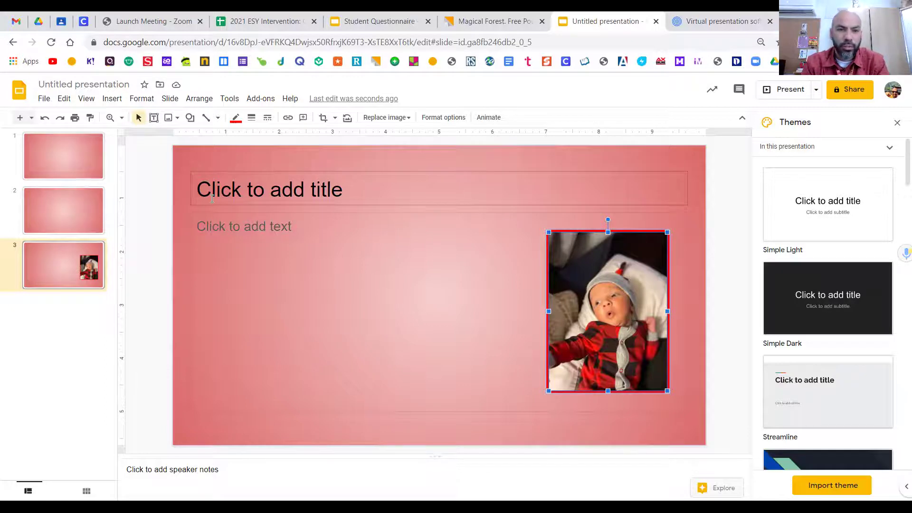
- Start inserting a video on slide 2 and search YouTube for "Rage Against the Machine"
left_click(58, 206)
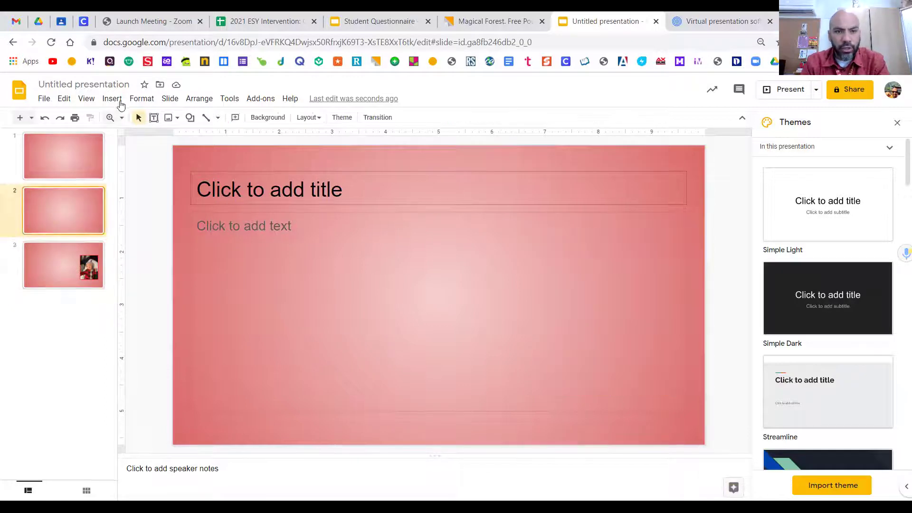
left_click(114, 101)
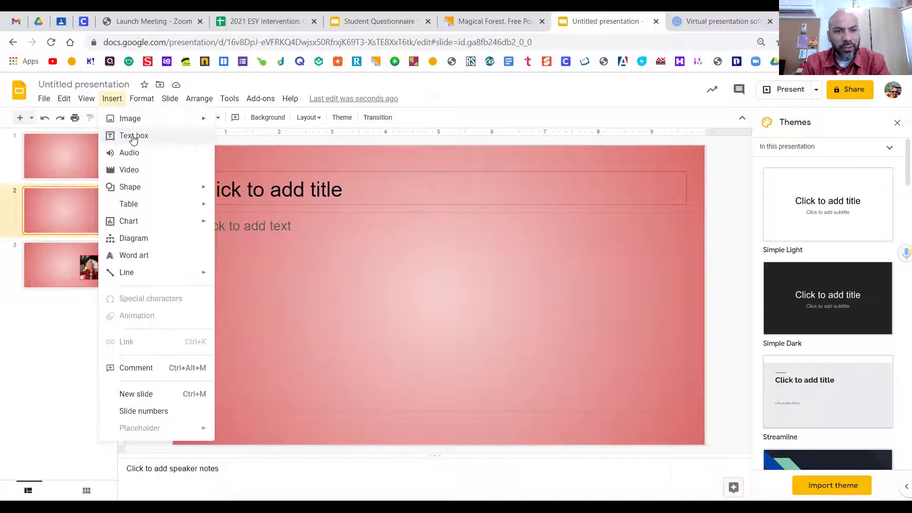
mouse_move(144, 126)
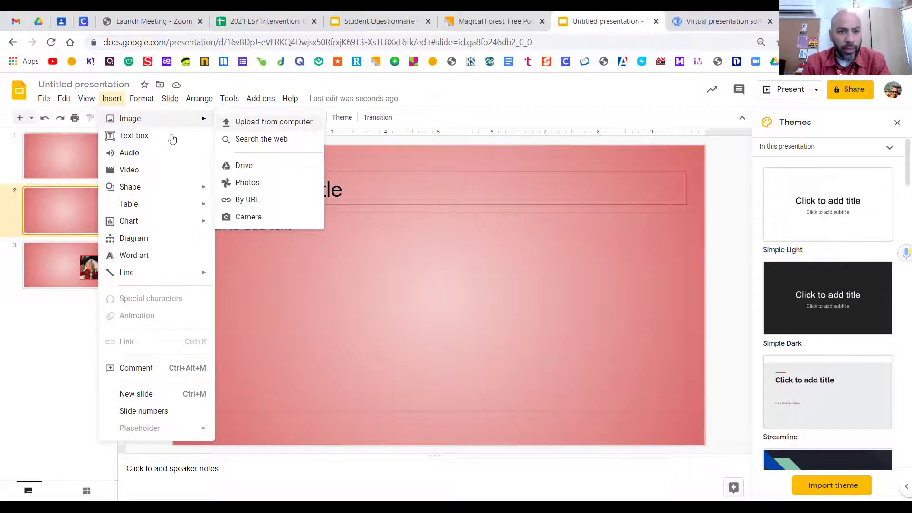
left_click(132, 175)
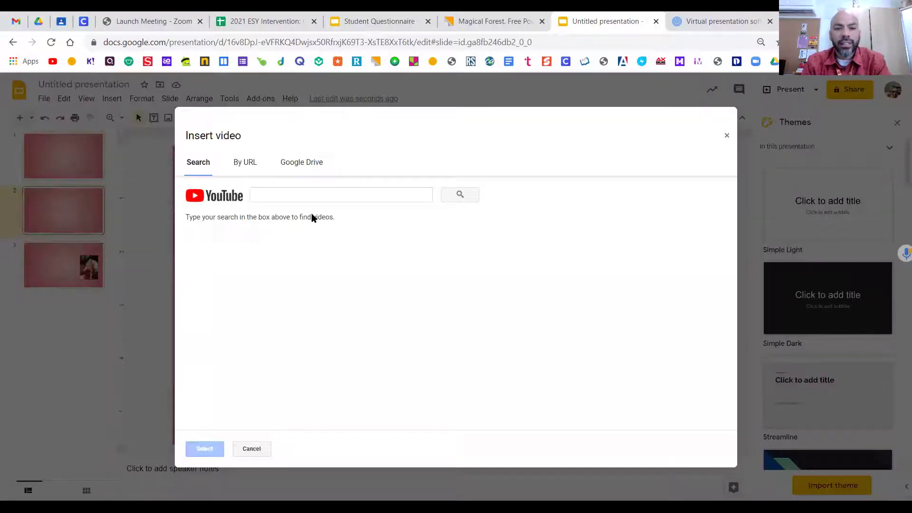
left_click(275, 195)
type("Rag")
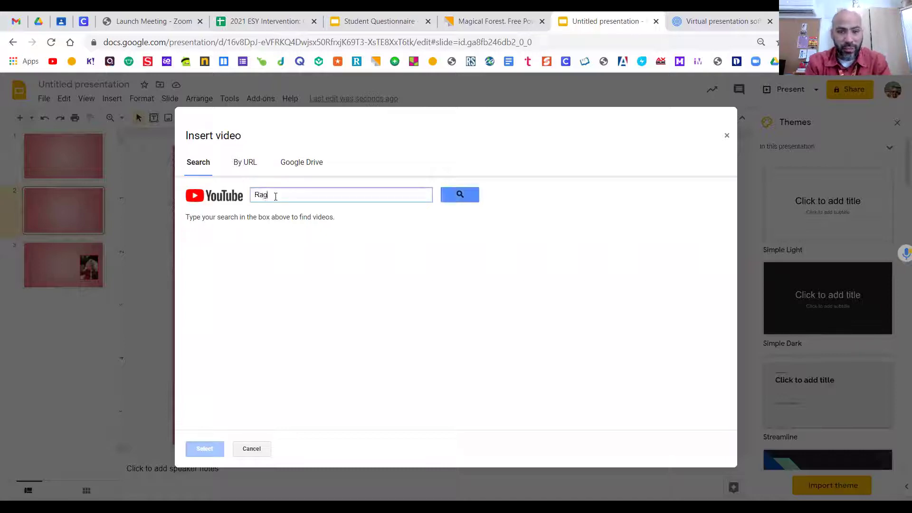
type("e Against the")
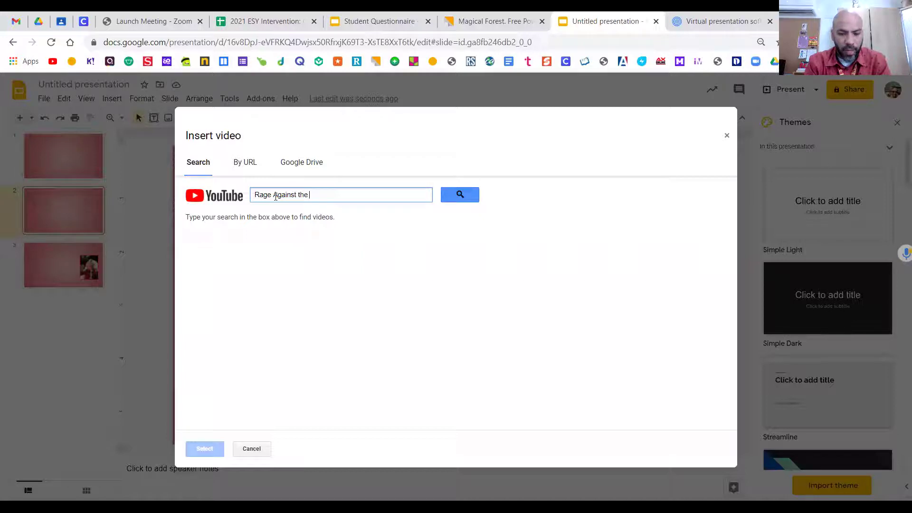
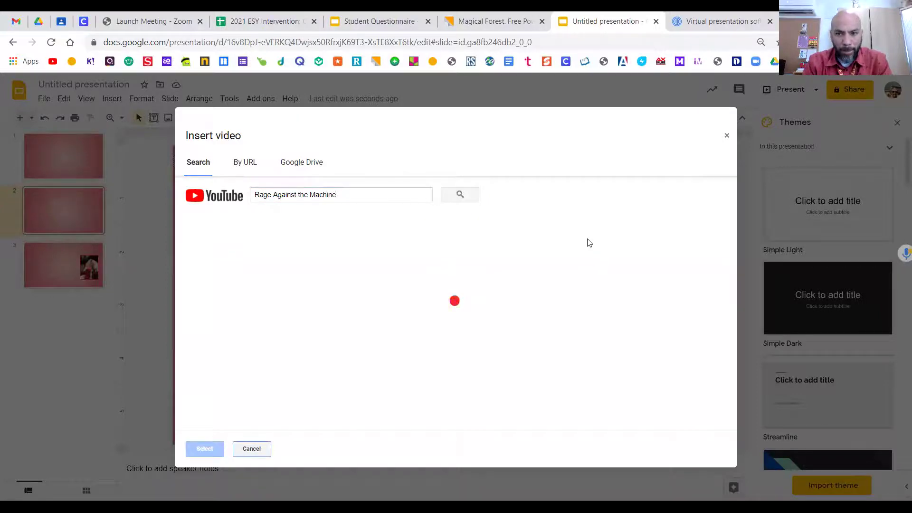
scroll(436, 341, "down", 2)
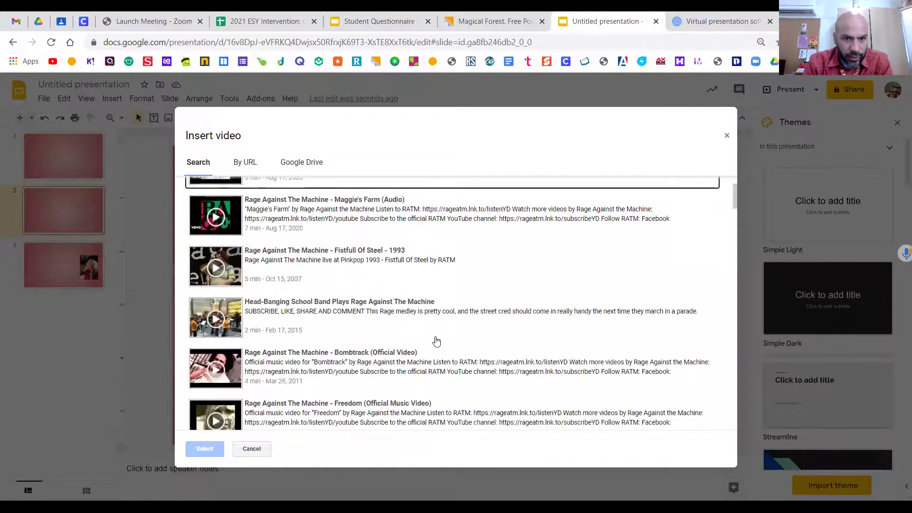
scroll(436, 341, "up", 2)
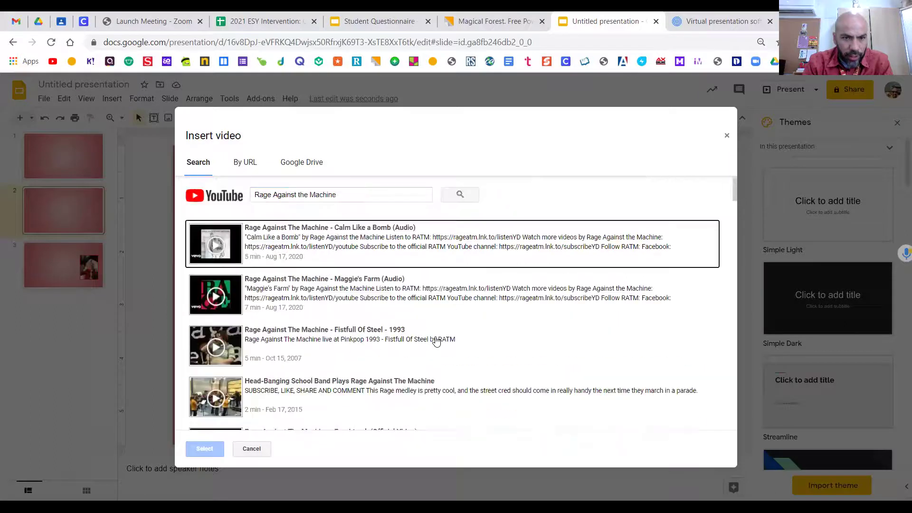
- Refine the video search to "Rage Against the Machine video" and look through the results for an official music video
left_click(359, 192)
type("c")
key("BackSpace")
type("video")
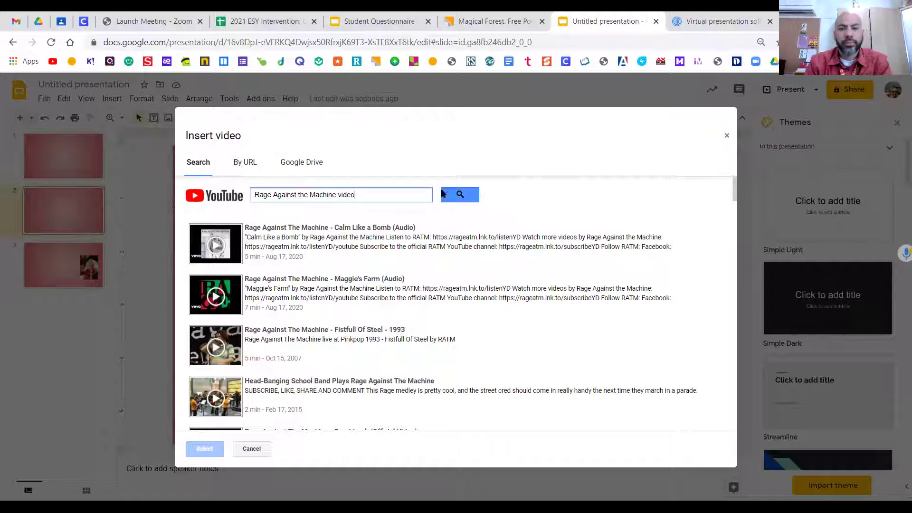
left_click(459, 194)
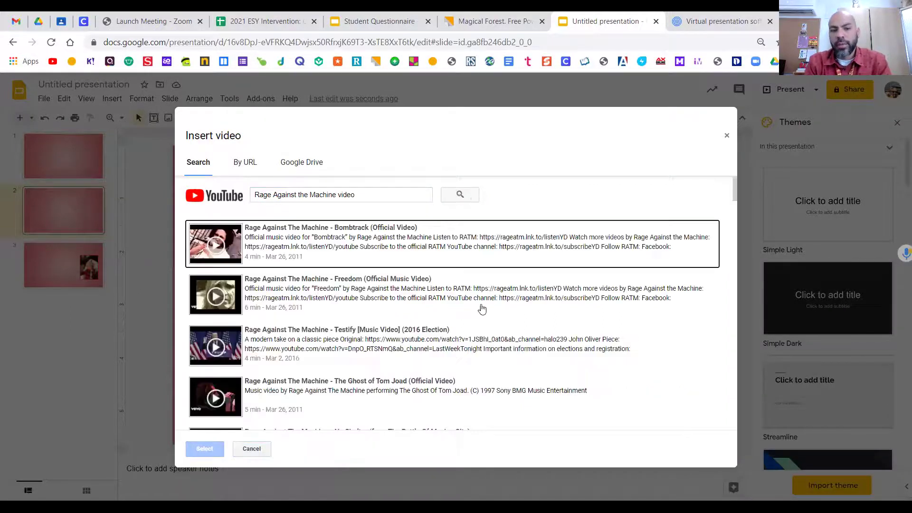
scroll(444, 350, "down", 3)
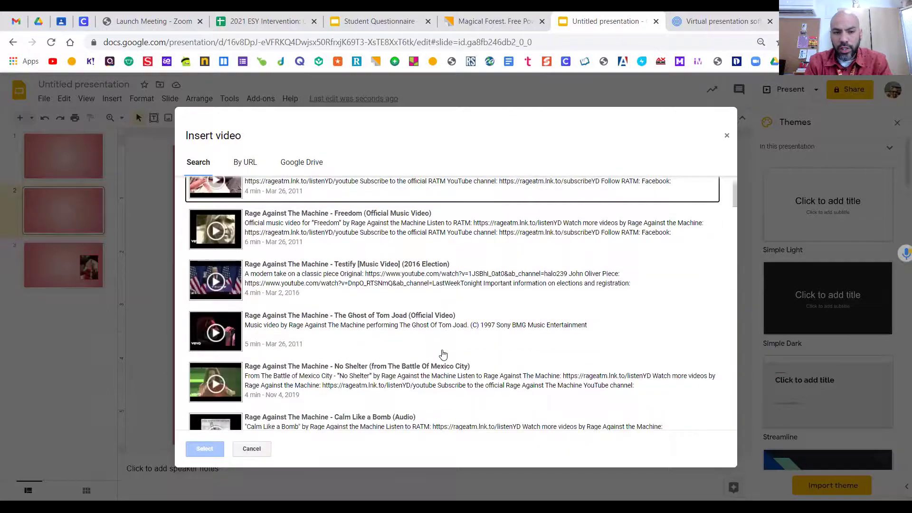
scroll(445, 350, "down", 5)
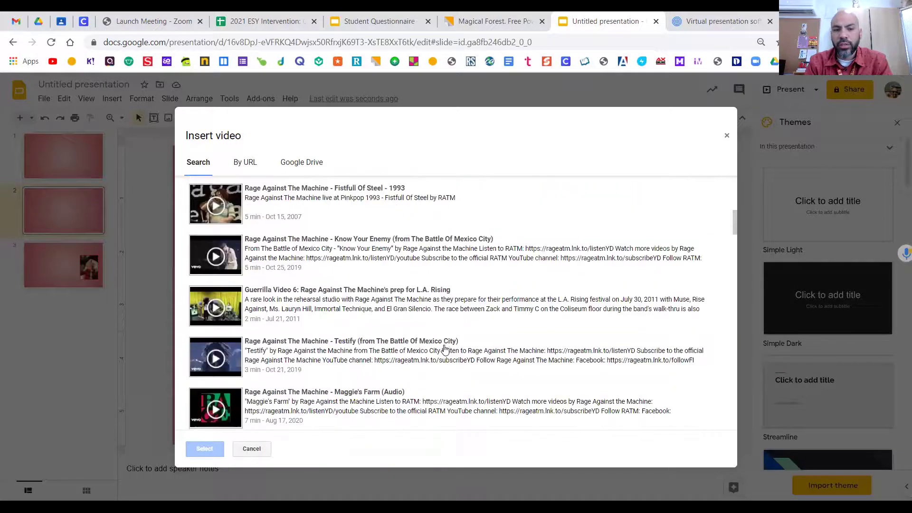
scroll(446, 347, "down", 1)
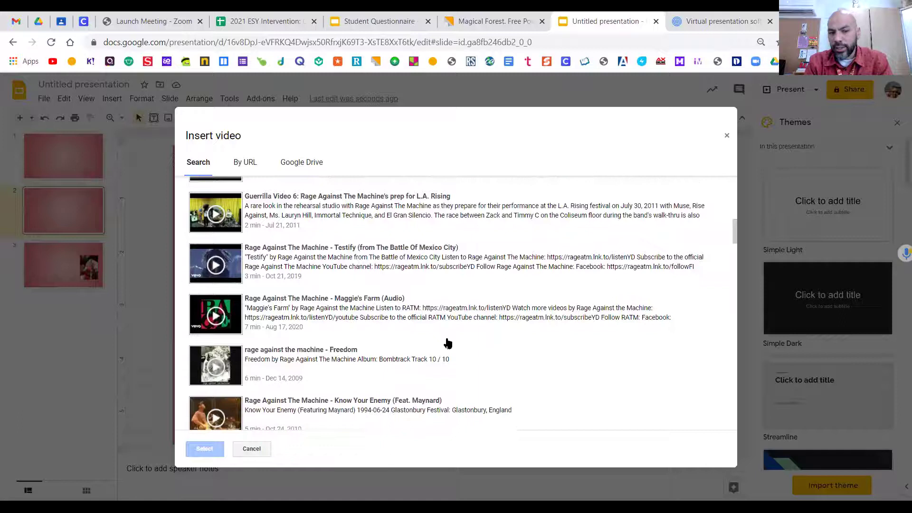
scroll(447, 343, "down", 4)
scroll(450, 316, "down", 6)
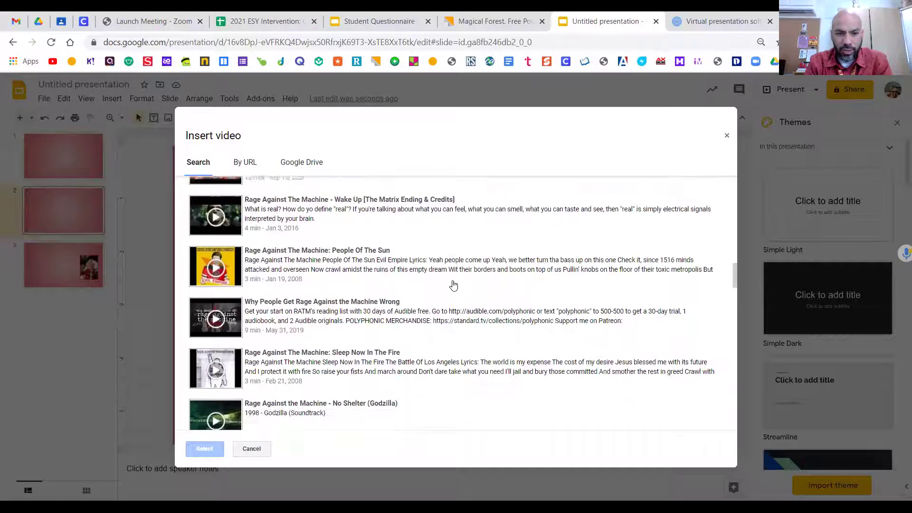
scroll(454, 285, "down", 8)
- Change the video search to "Rage Against the Machine Sleep now"
scroll(366, 239, "up", 20)
left_click(360, 193)
key("BackSpace")
key("BackSpace")
key("BackSpace")
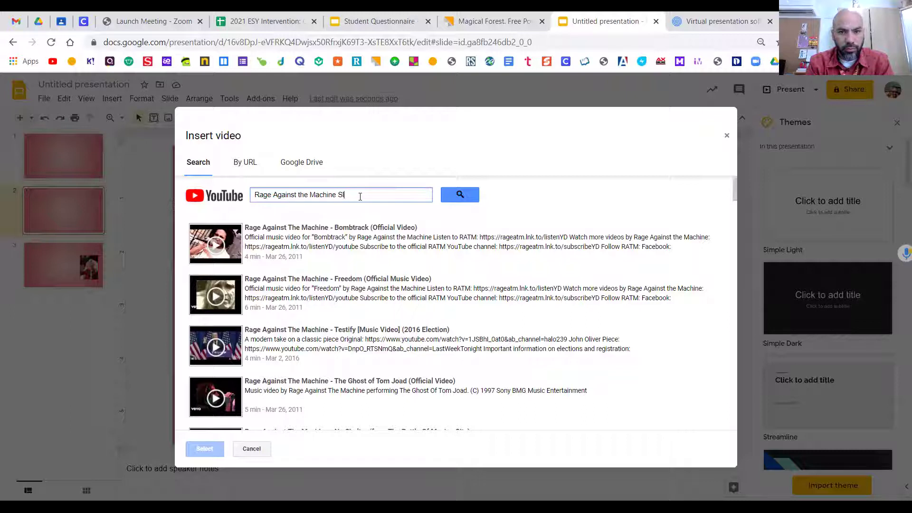
key("BackSpace")
type("now")
key("Return")
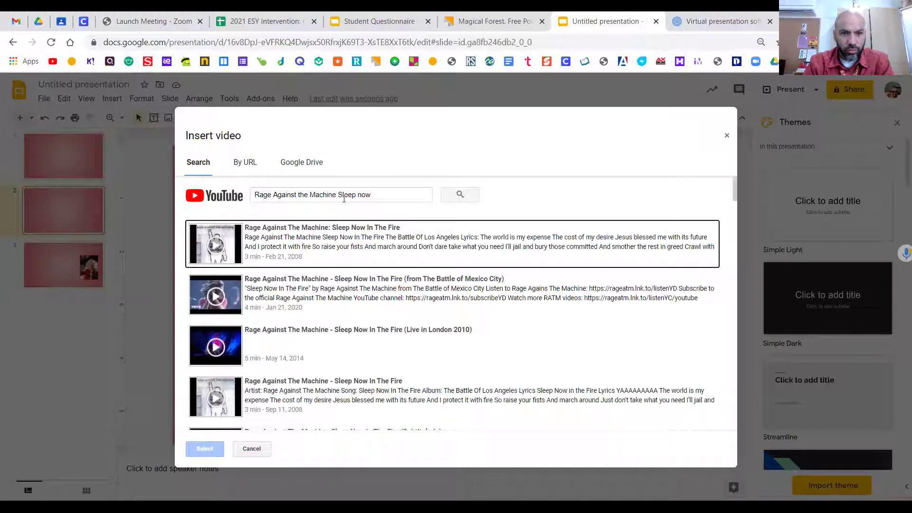
- Extend the search to "Rage Against the Machine Sleep now in the fire video" and look through the results for the official video
left_click(371, 199)
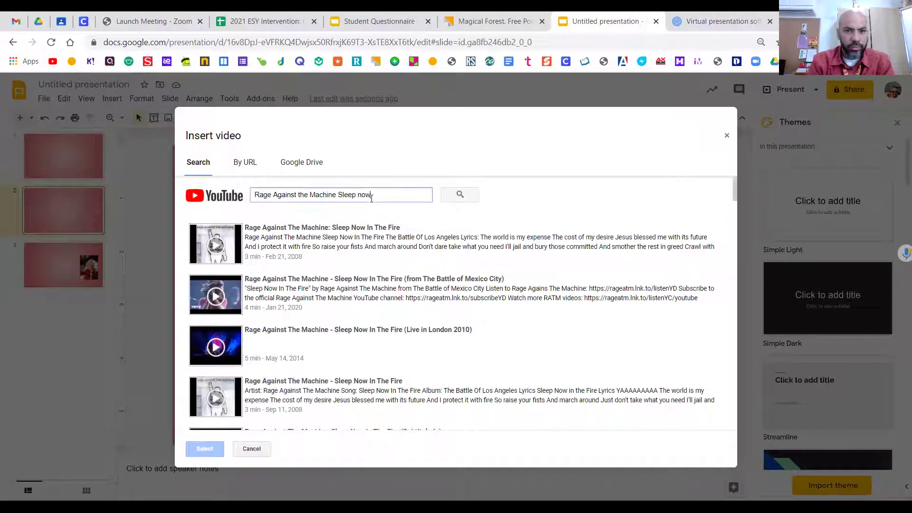
type("in the fire video")
key("Return")
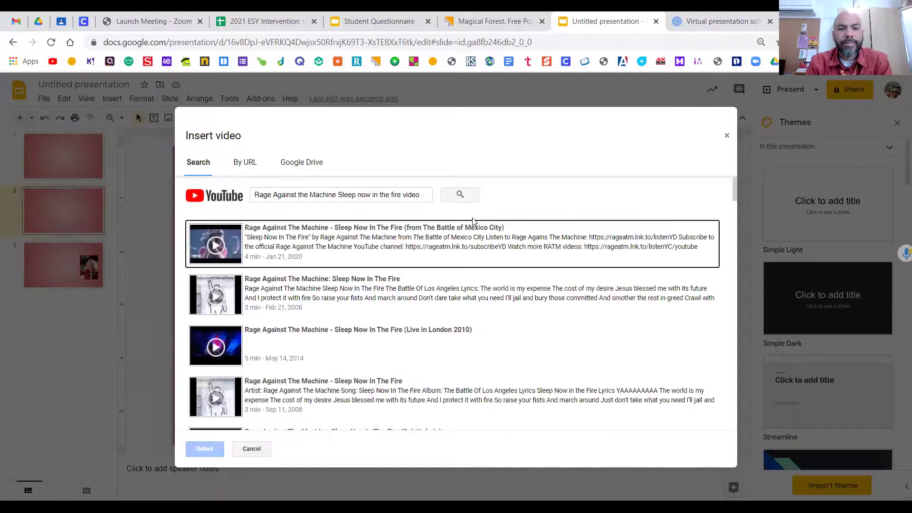
scroll(448, 320, "down", 2)
scroll(449, 319, "down", 7)
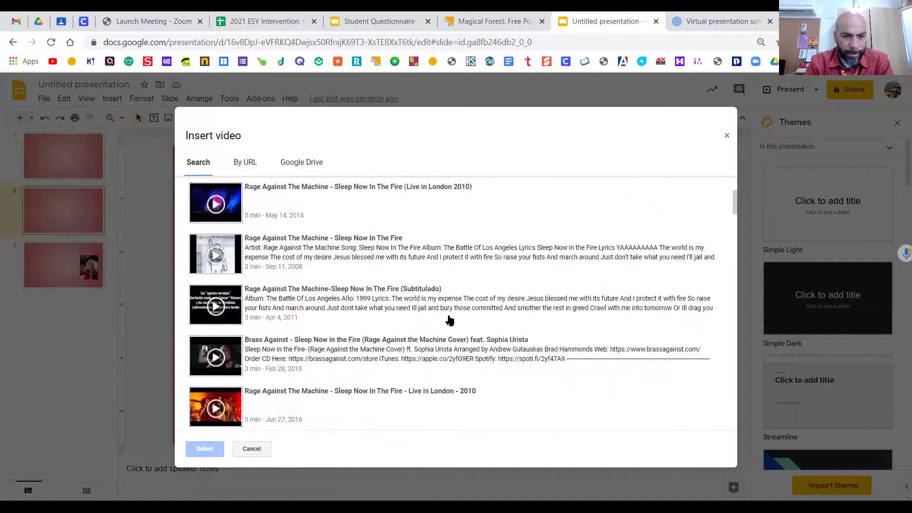
scroll(450, 317, "down", 2)
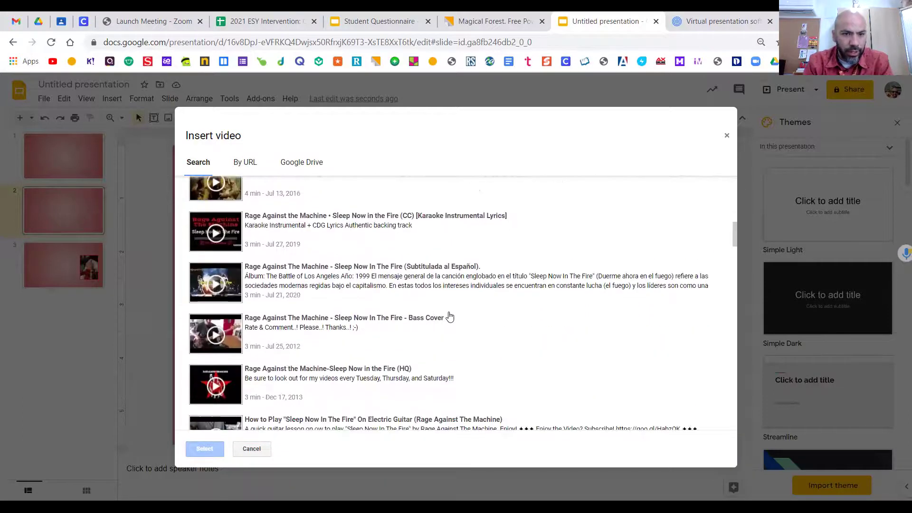
scroll(449, 317, "down", 3)
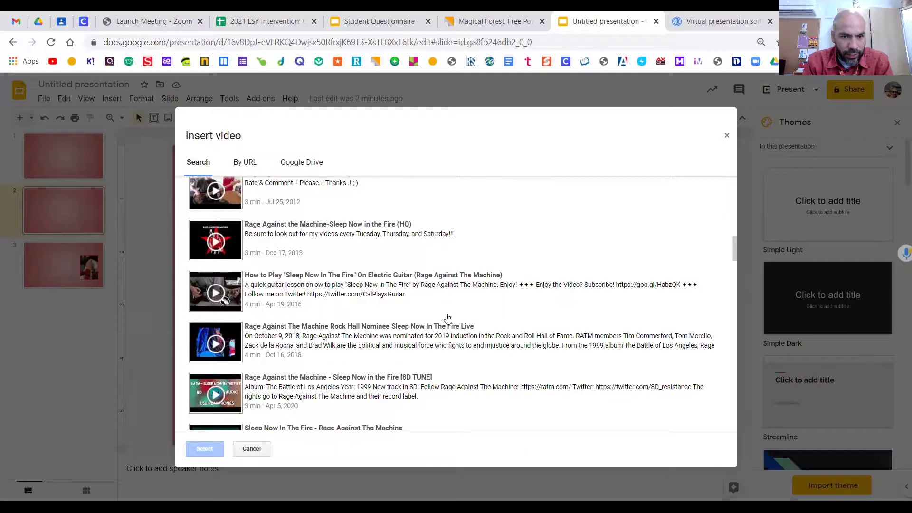
scroll(448, 318, "up", 8)
scroll(448, 320, "up", 5)
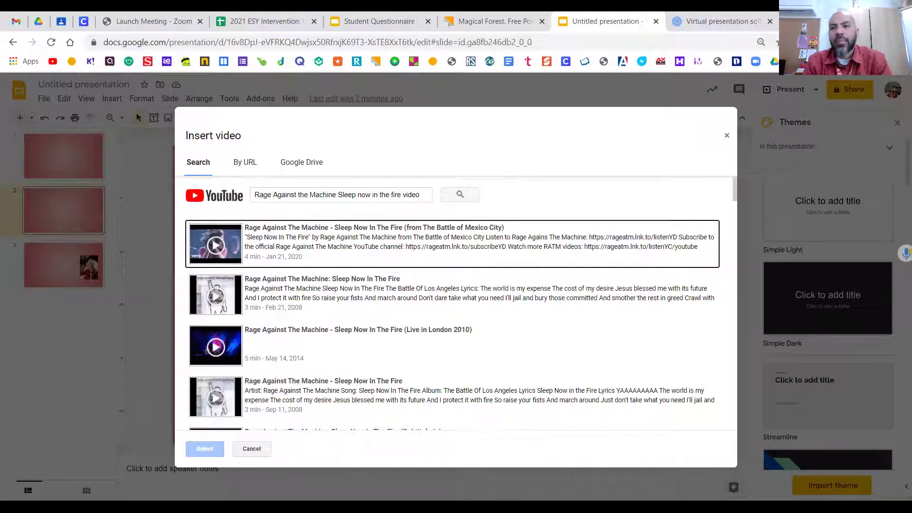
- Open YouTube in a new browser tab, search for "rage against the machine video" and open "Sleep Now in the Fire (Official Music Video)"
key("ctrl+t")
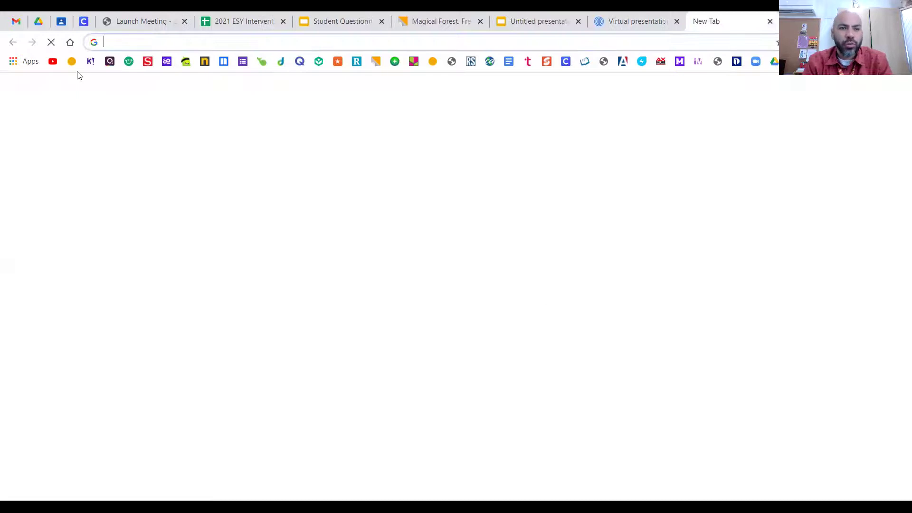
left_click(53, 62)
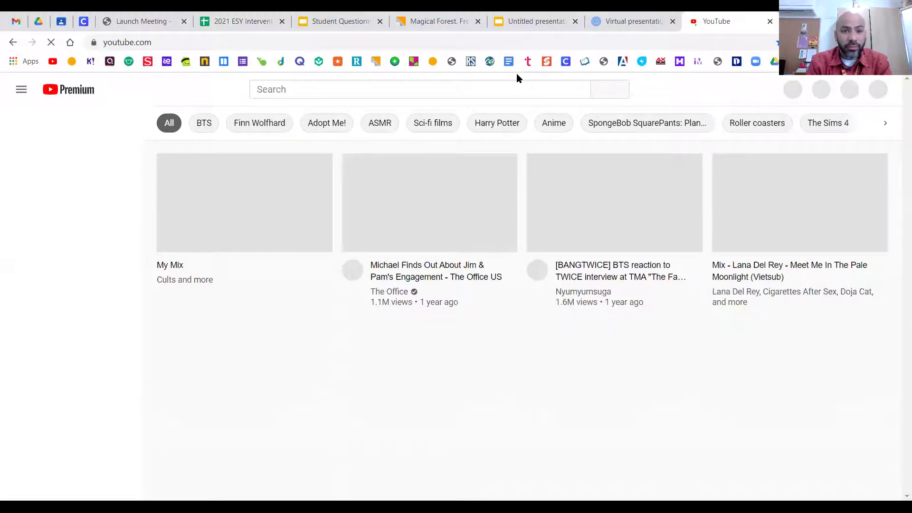
left_click(515, 89)
left_click(381, 124)
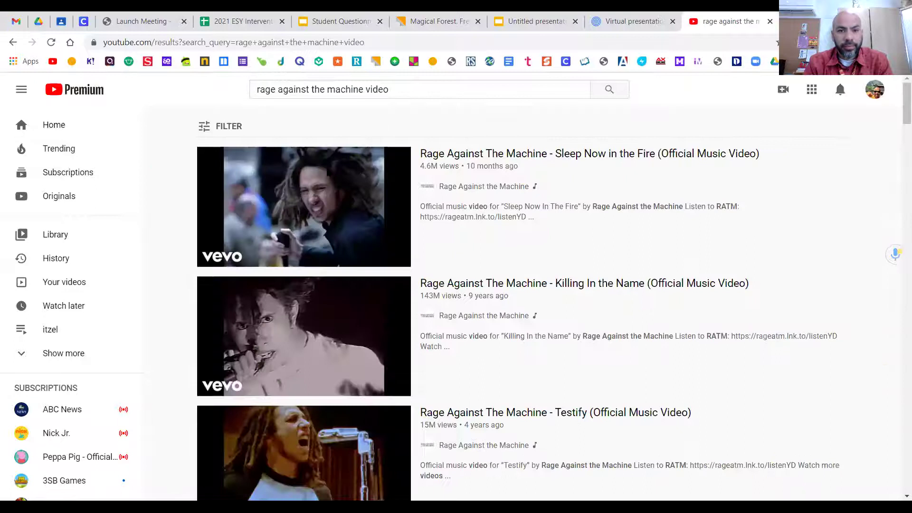
left_click(347, 211)
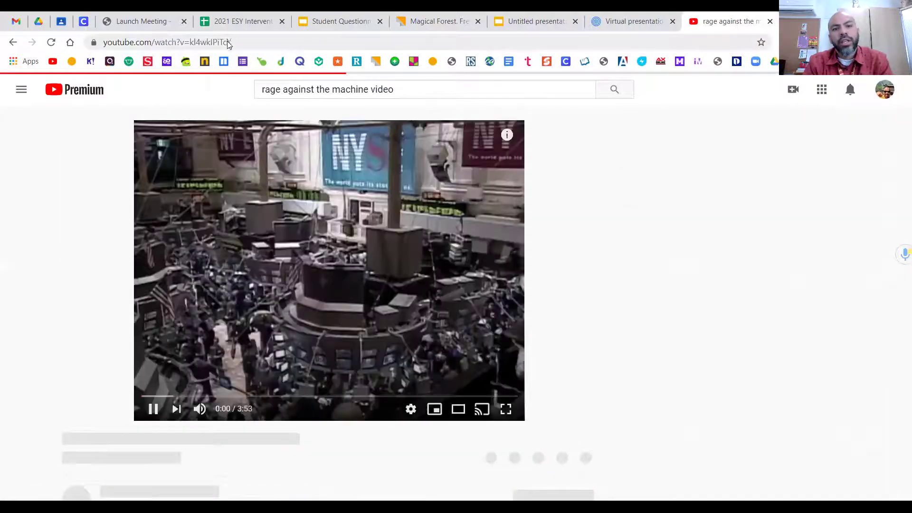
- Copy the web address of the "Sleep Now in the Fire" video, and mute and pause its playback
left_click(228, 42)
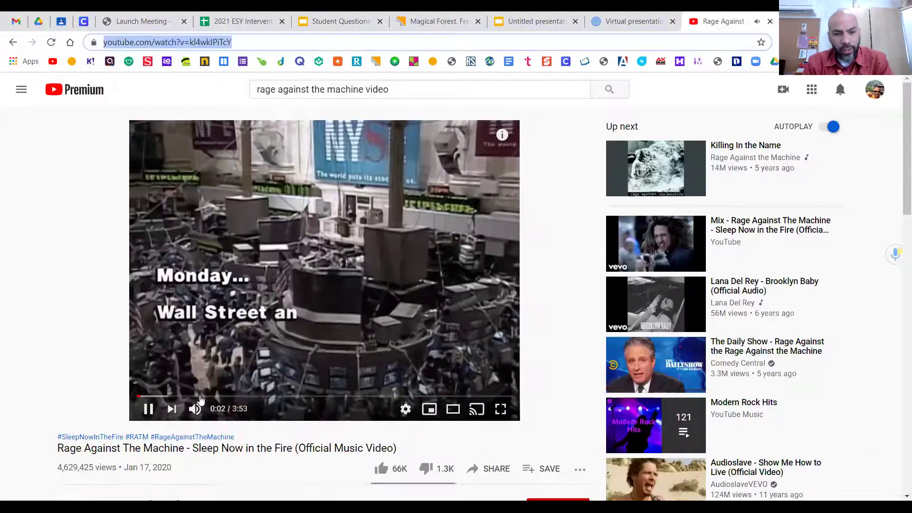
left_click(195, 409)
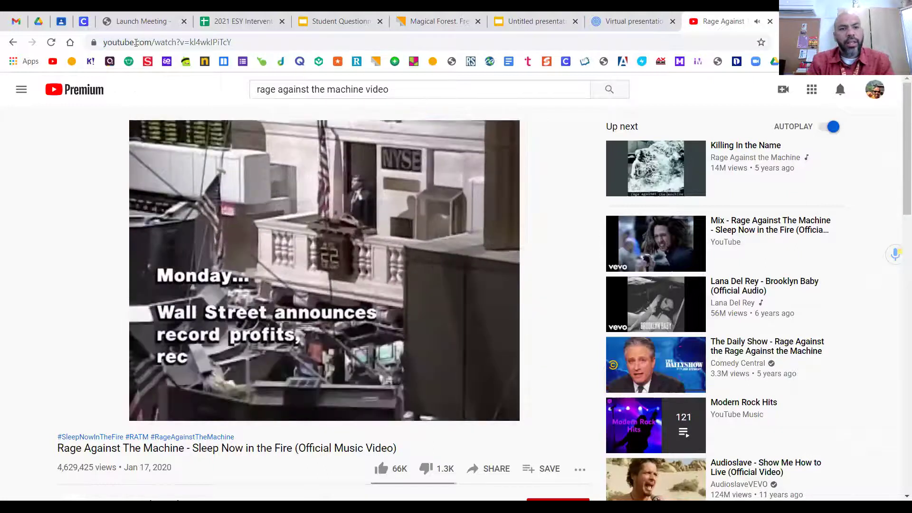
left_click(144, 45)
right_click(144, 45)
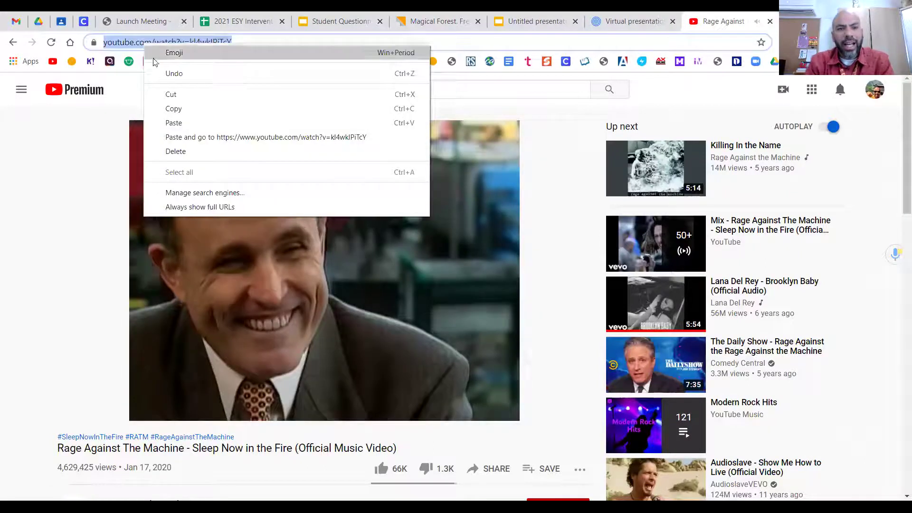
left_click(218, 108)
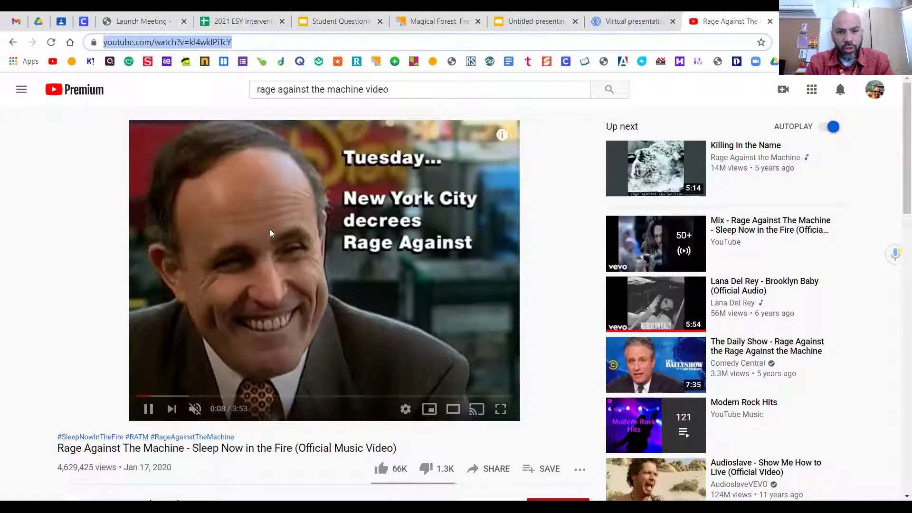
left_click(149, 415)
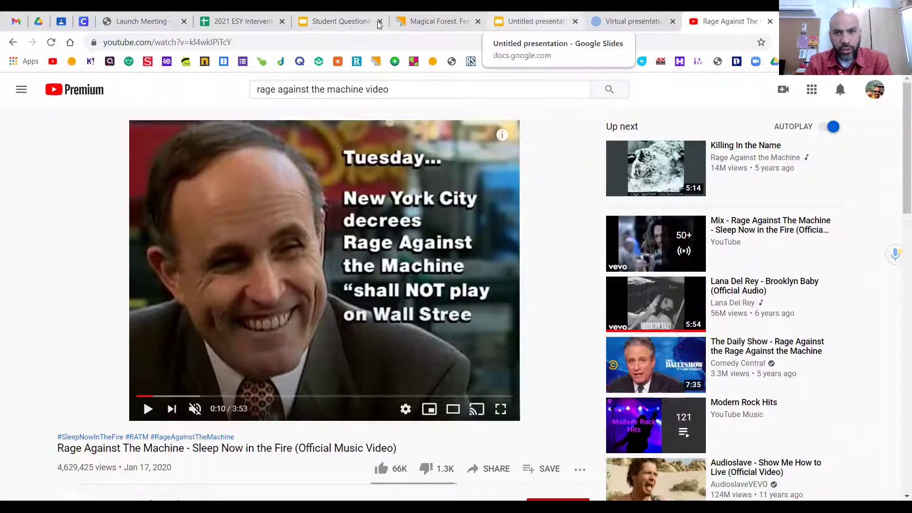
left_click(534, 21)
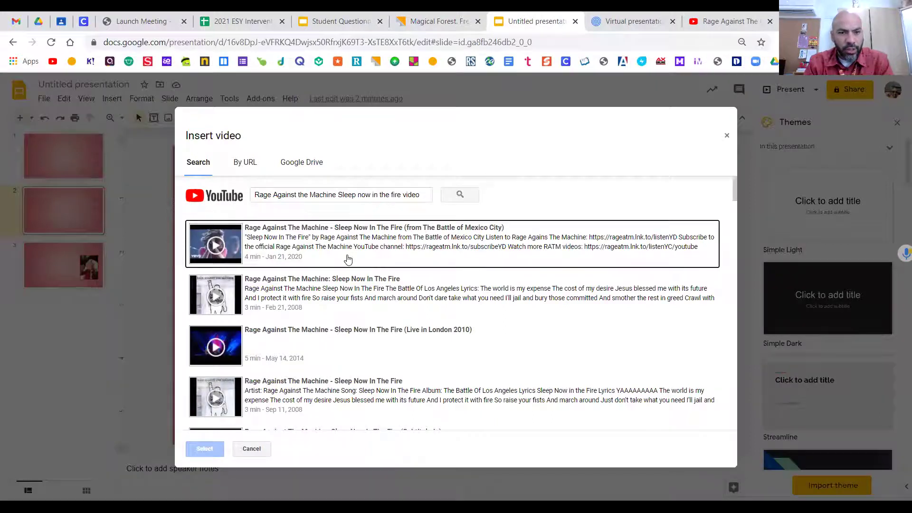
left_click(243, 163)
type("https://www.youtube.com/watch?v=kl4wklPiTcY")
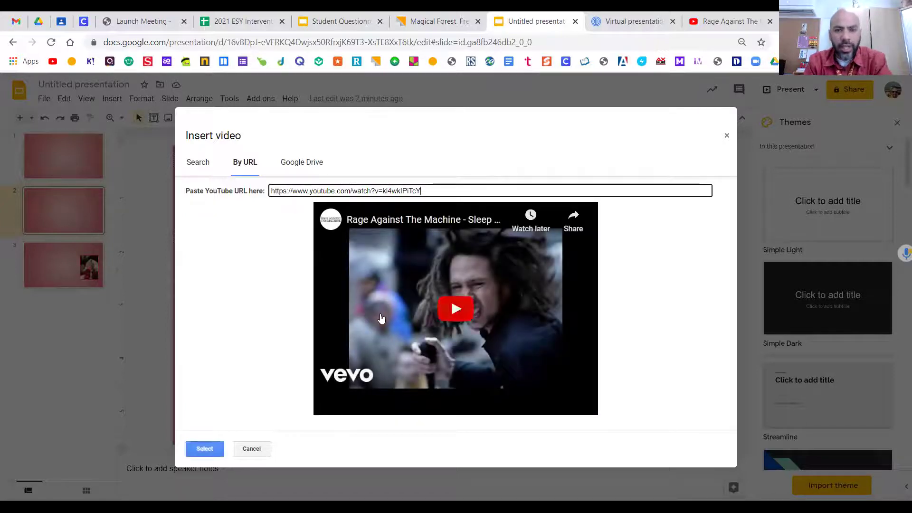
left_click(204, 449)
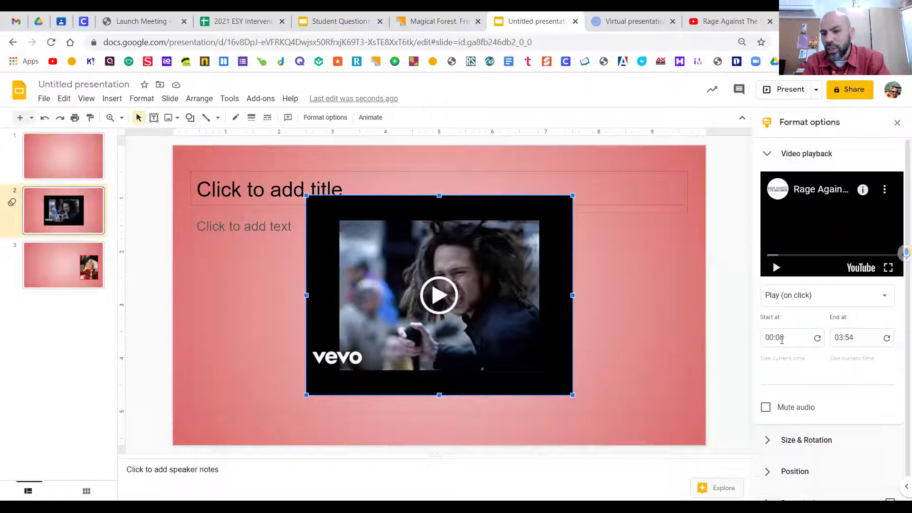
left_click(855, 337)
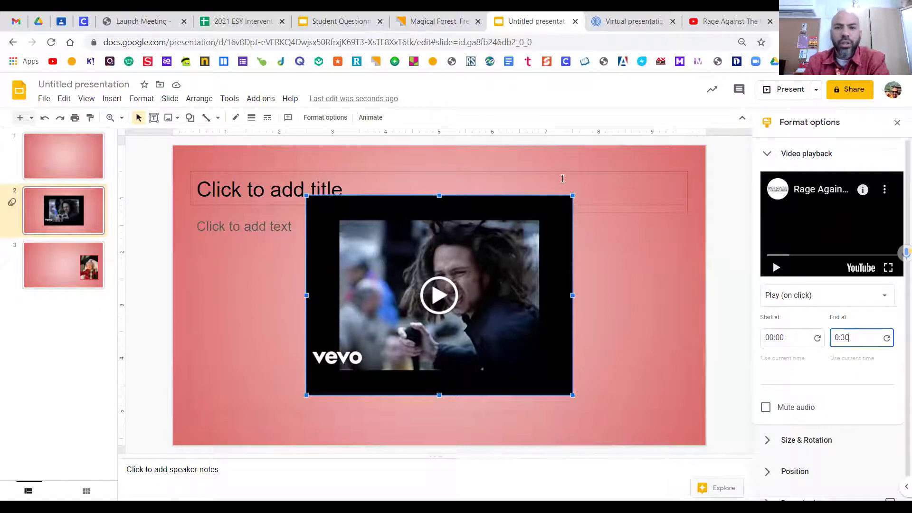
- Check the My Drive folders the presentation can be moved to, dismiss the list without moving it, and close the presentation
left_click(160, 85)
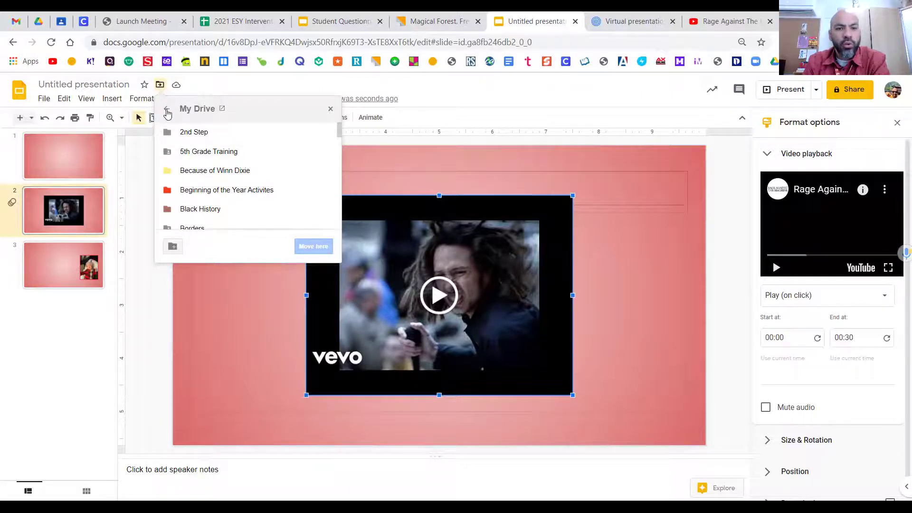
left_click(331, 110)
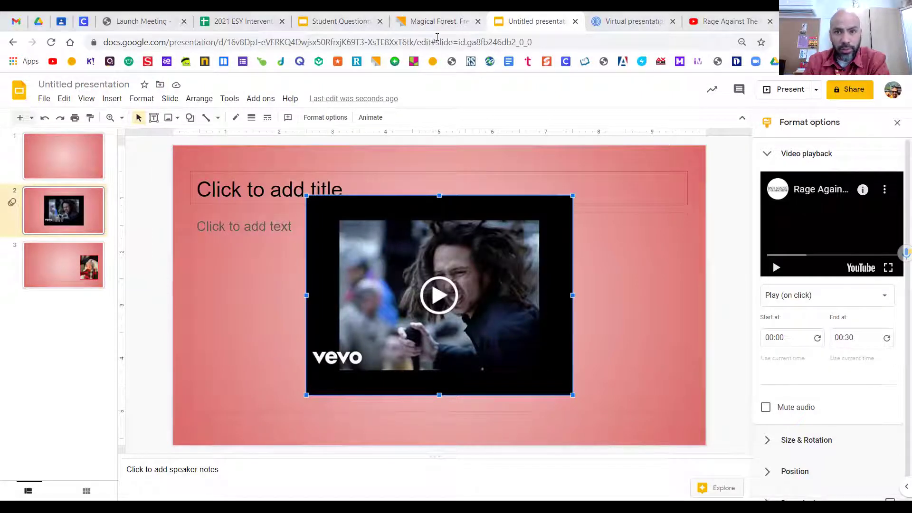
left_click(575, 22)
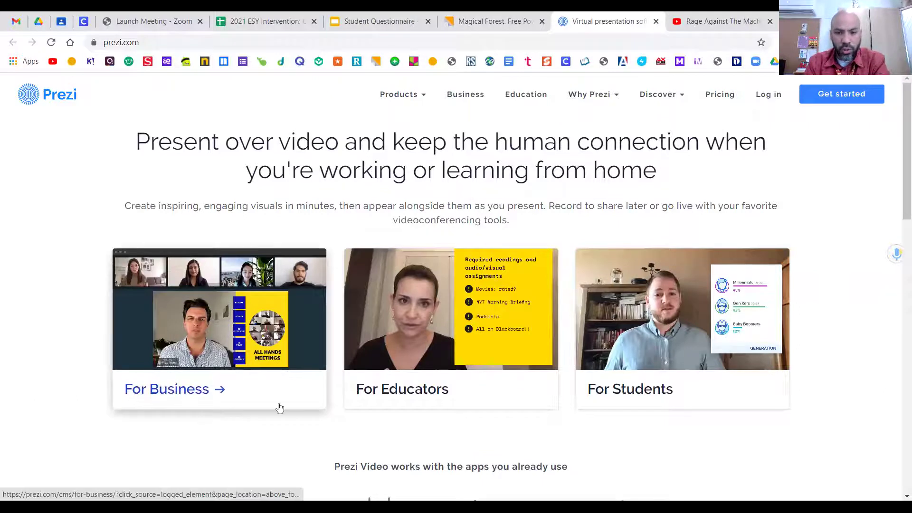
- On the Prezi site, choose the student option, sign up with Google and look over the projects on the dashboard
left_click(654, 399)
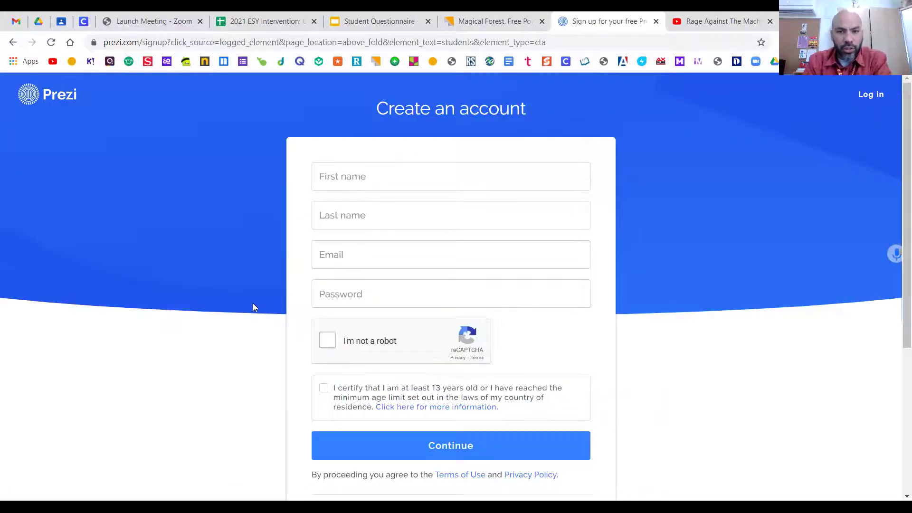
scroll(252, 303, "down", 4)
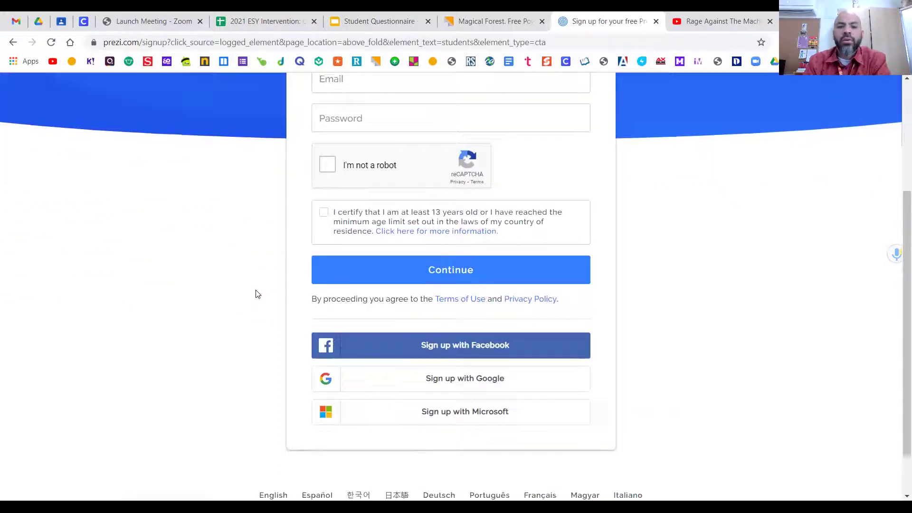
scroll(257, 294, "down", 1)
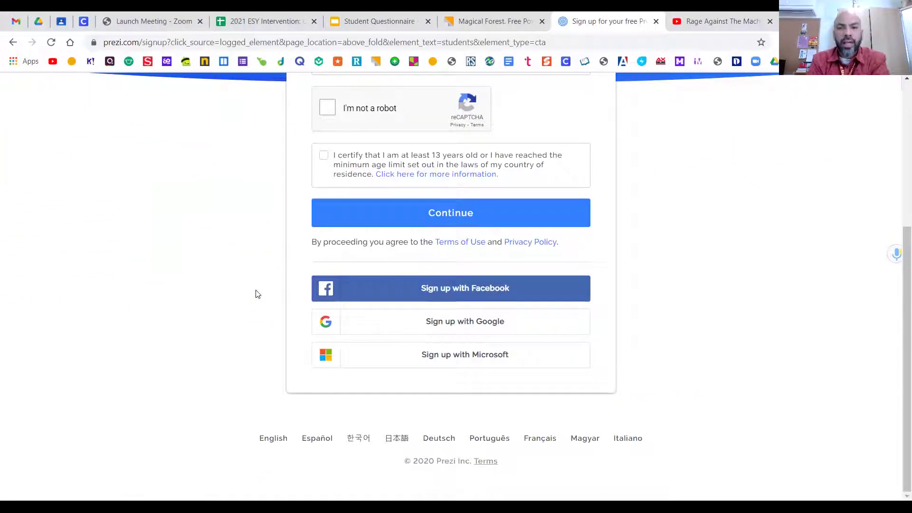
left_click(462, 326)
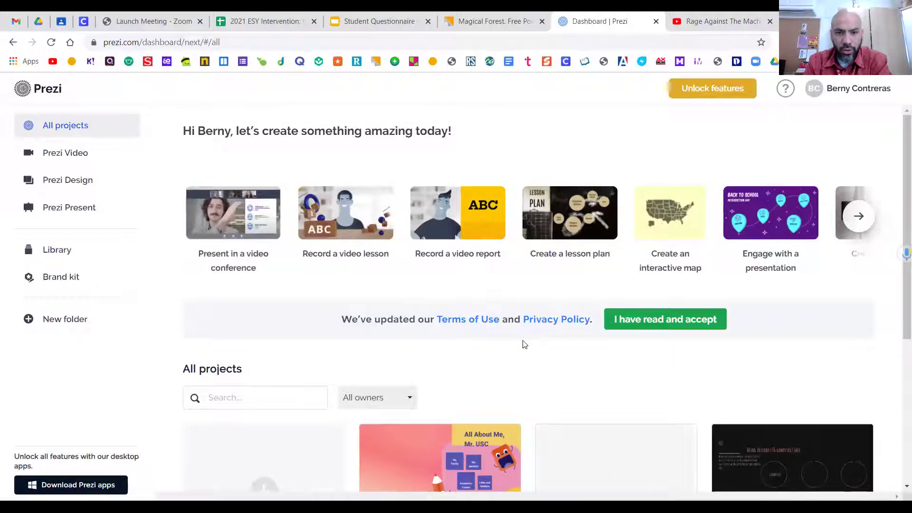
scroll(524, 343, "down", 4)
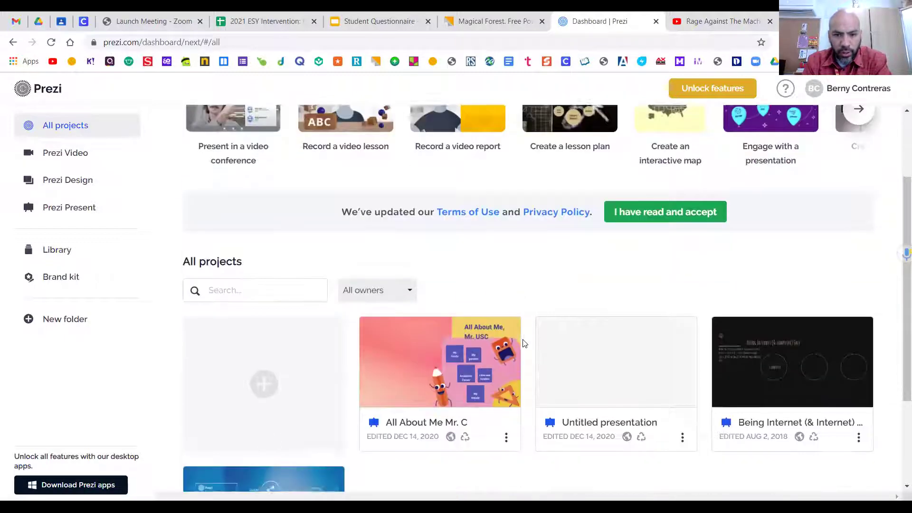
scroll(522, 339, "up", 4)
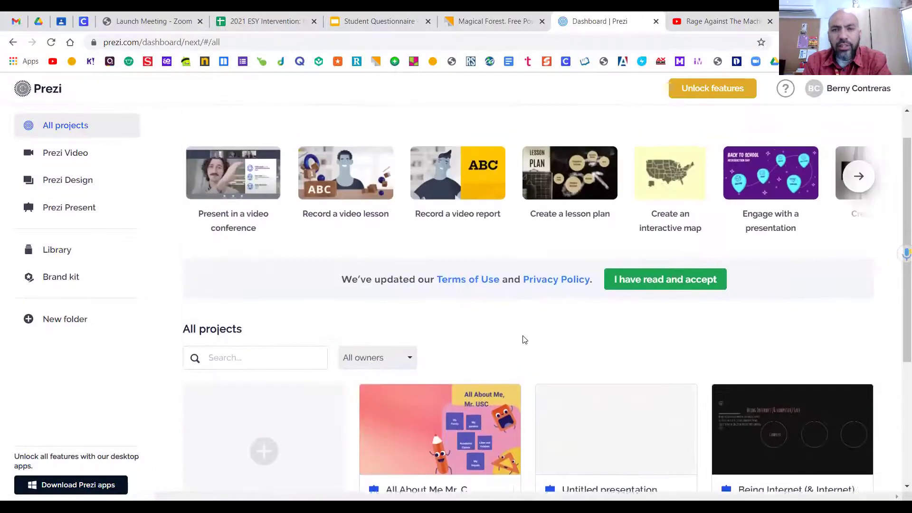
- Open the Prezi back-to-school template attached to the "All About Me" Google Classroom assignment and look through its related templates
left_click(61, 21)
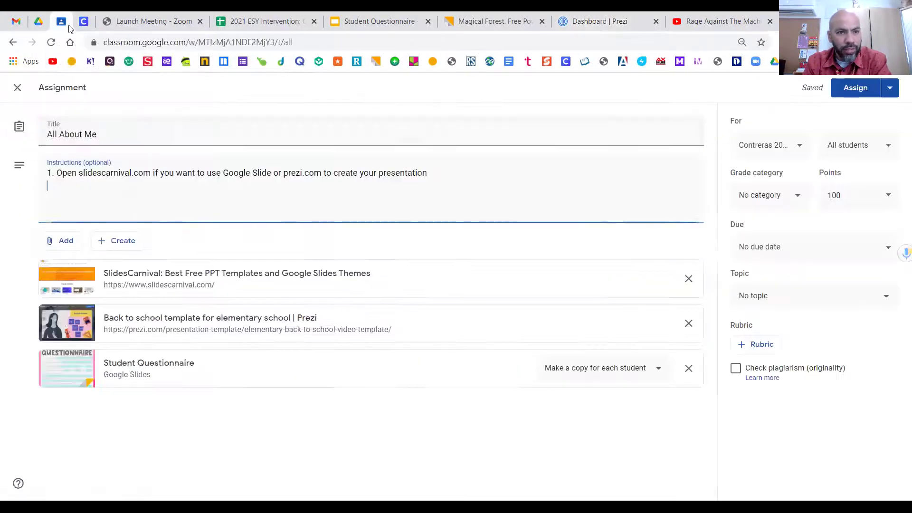
left_click(207, 318)
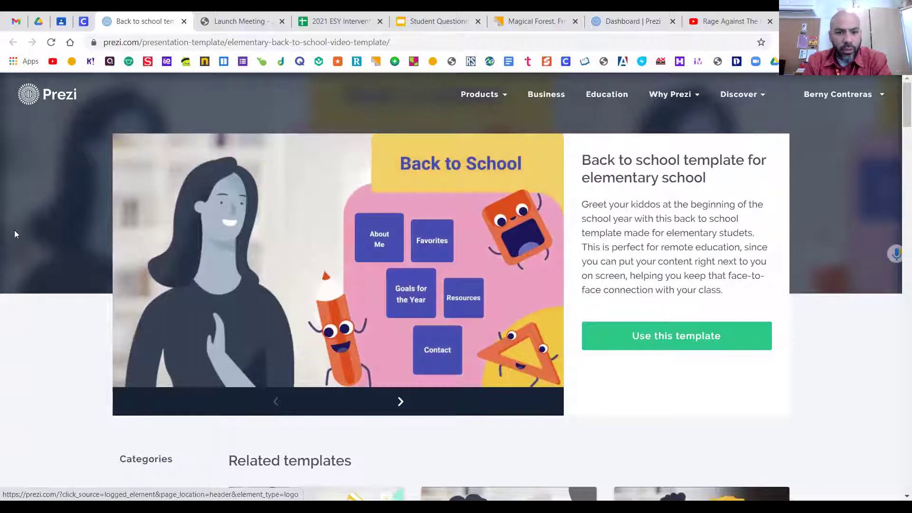
scroll(35, 251, "down", 6)
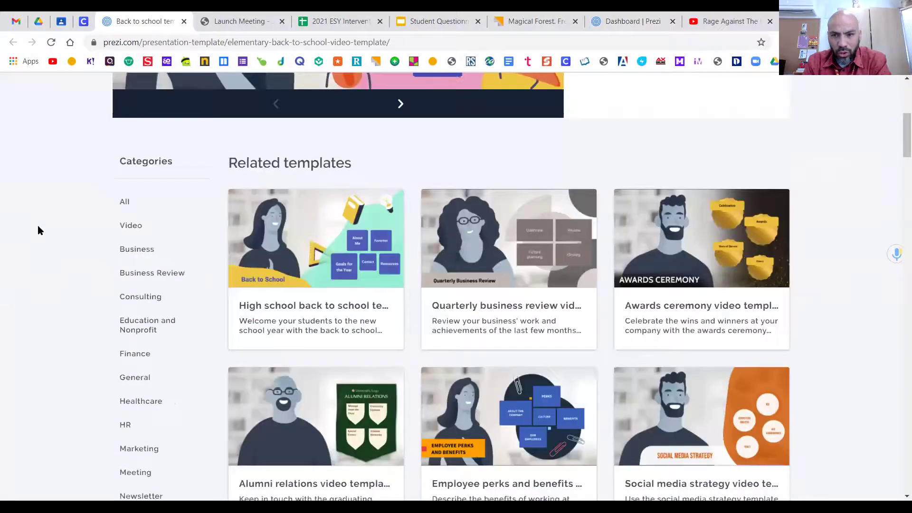
scroll(38, 225, "down", 3)
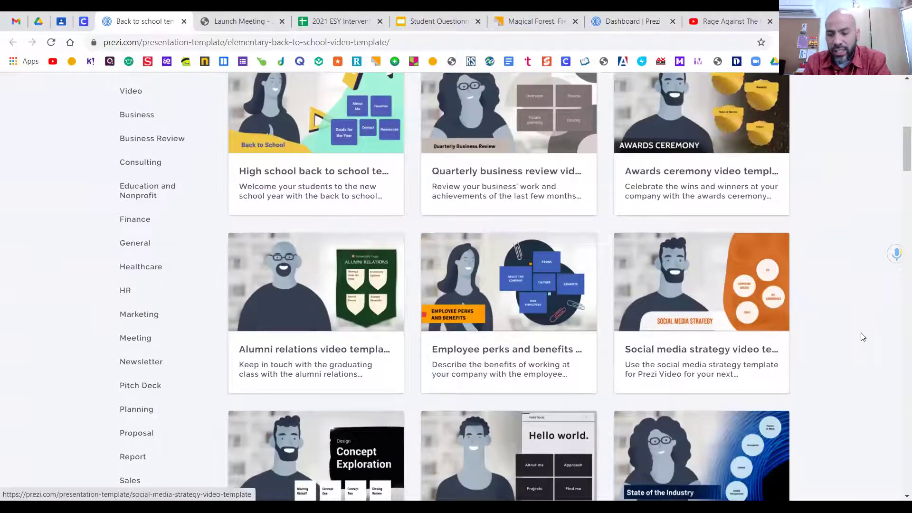
scroll(860, 333, "down", 8)
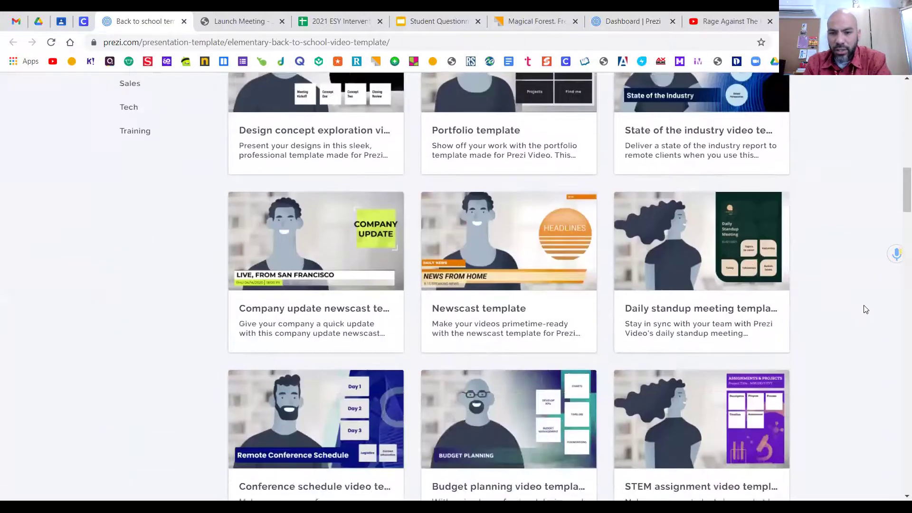
scroll(866, 309, "up", 15)
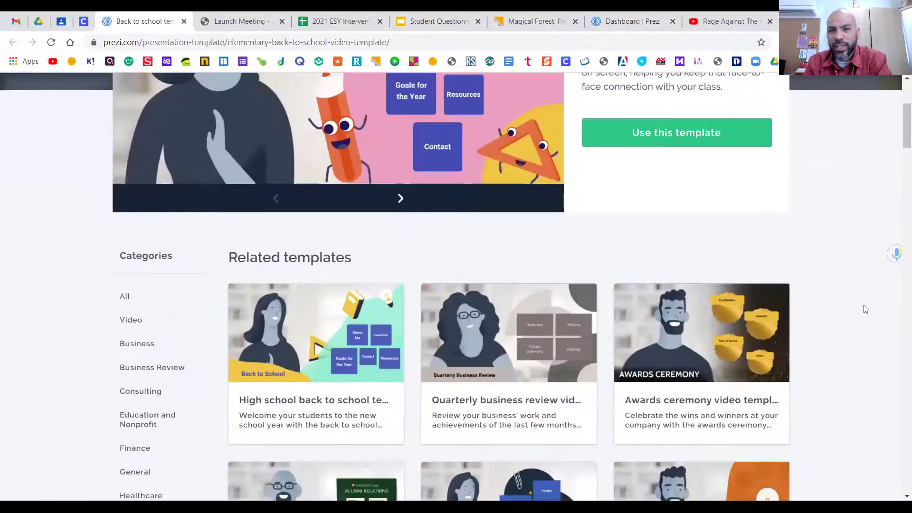
scroll(696, 234, "up", 4)
- Return to the Prezi dashboard, briefly preview the existing "All About Me" project and open it for editing
left_click(619, 23)
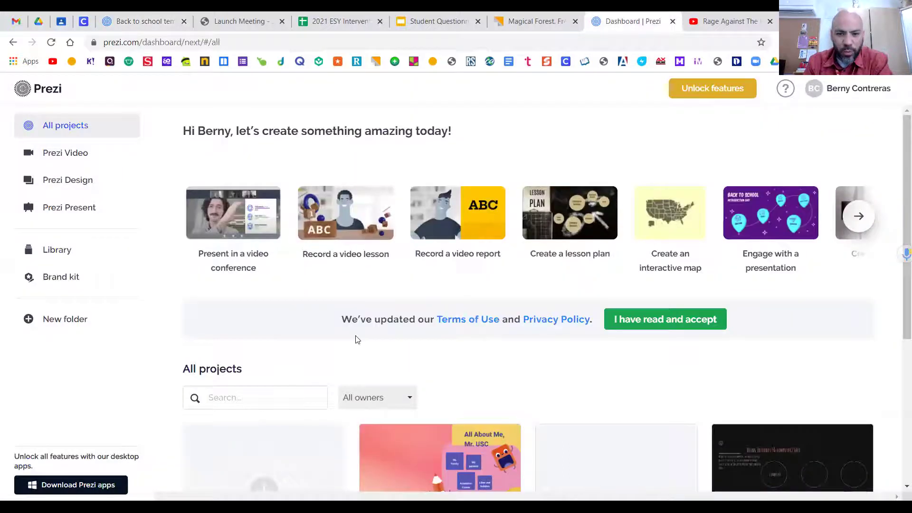
scroll(361, 338, "down", 3)
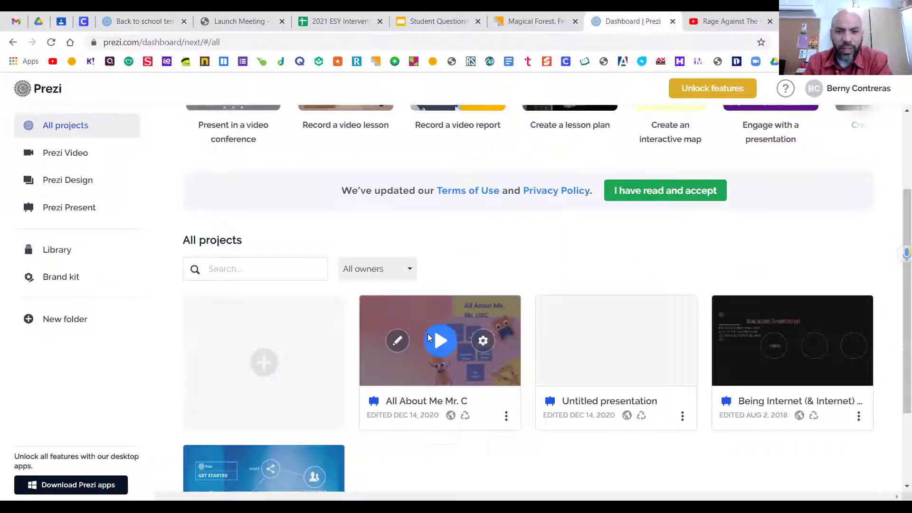
left_click(429, 339)
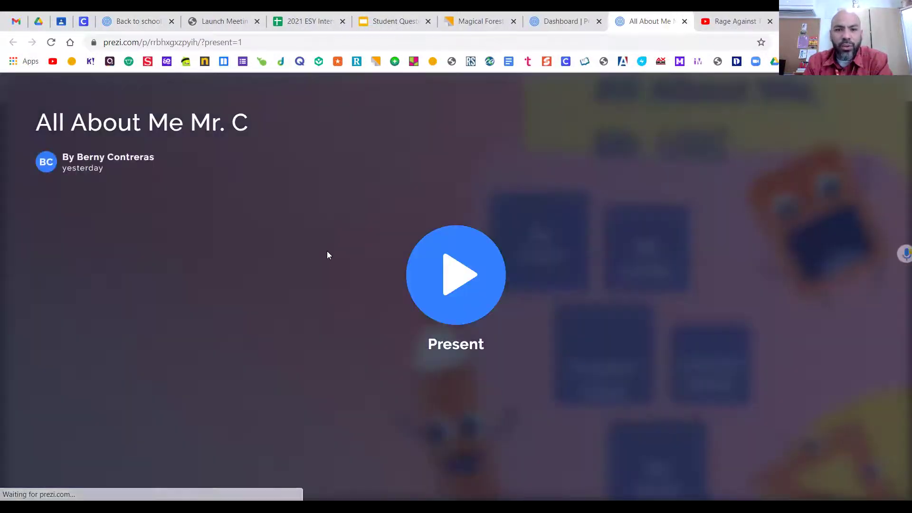
left_click(684, 22)
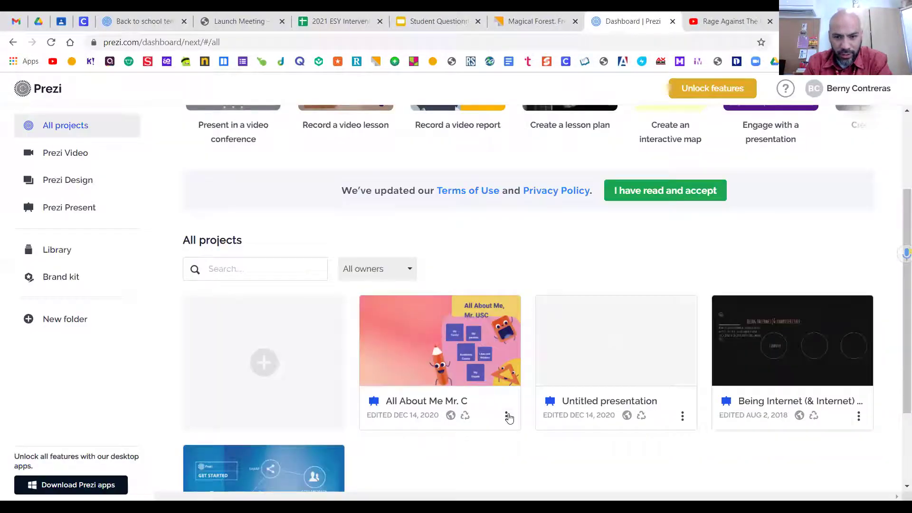
left_click(506, 417)
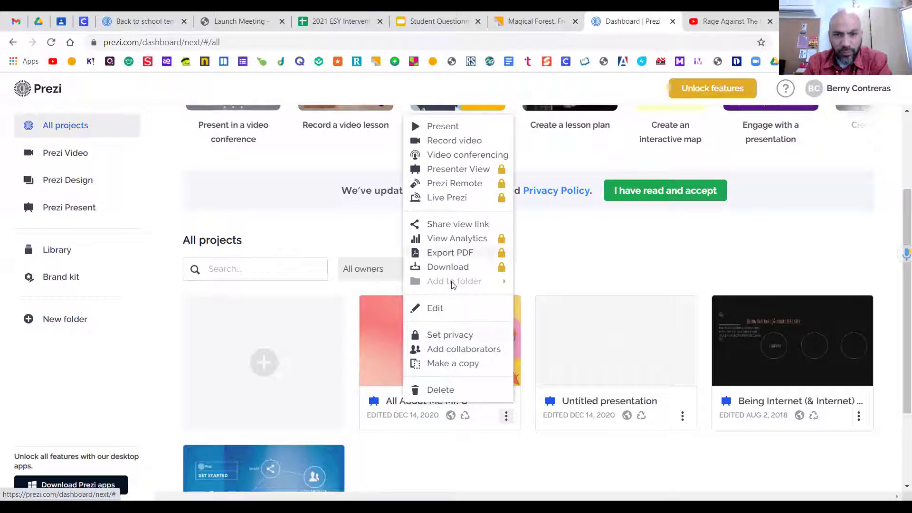
left_click(441, 315)
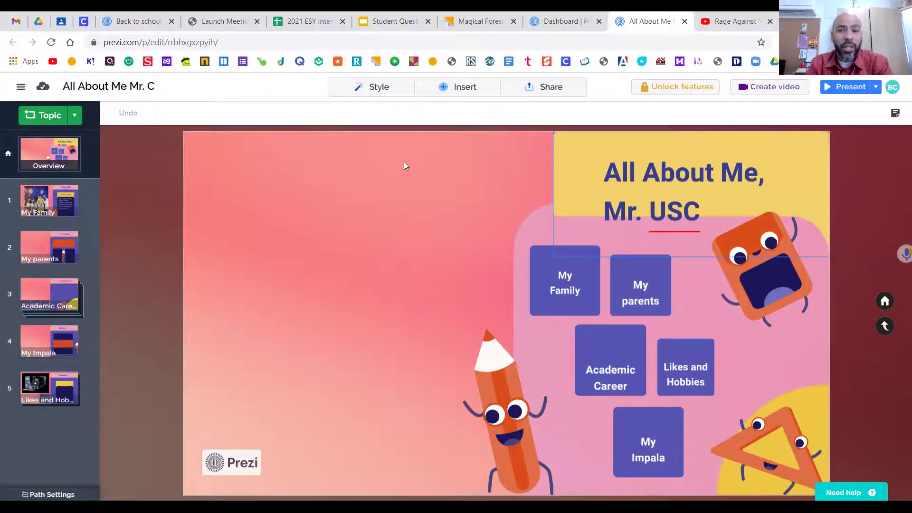
- Insert the fambam image from the computer's Kahoot pictures folder onto the presentation overview
left_click(463, 86)
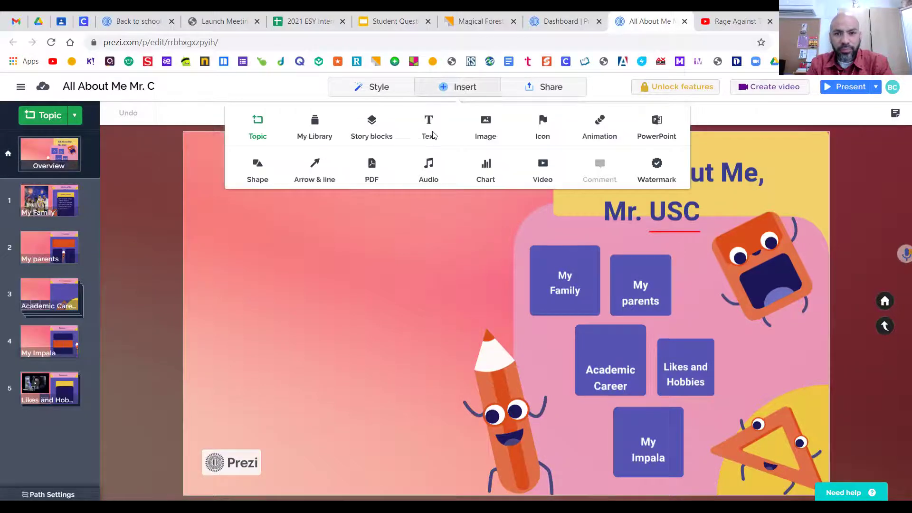
left_click(486, 124)
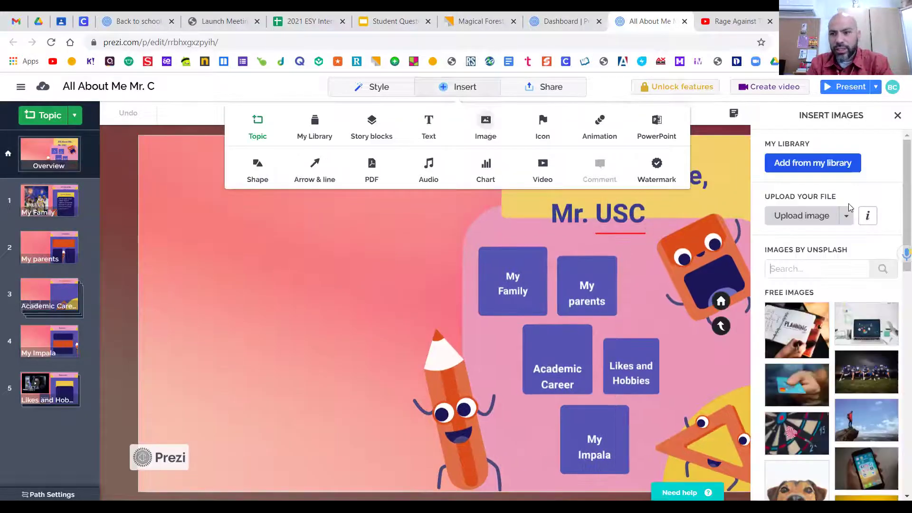
left_click(804, 173)
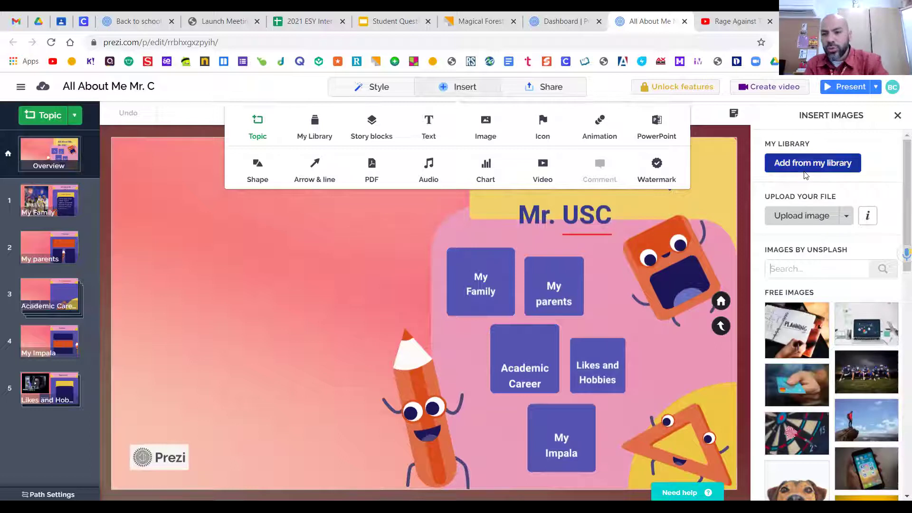
left_click(846, 219)
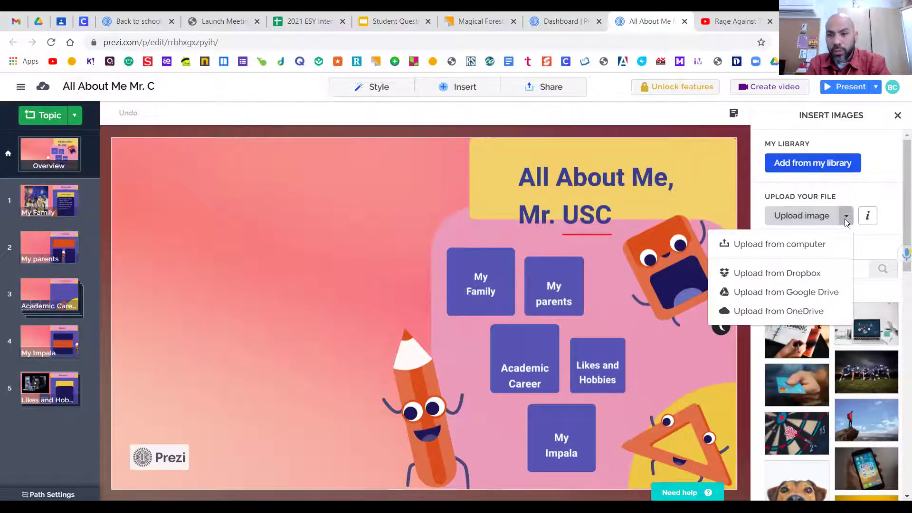
left_click(801, 244)
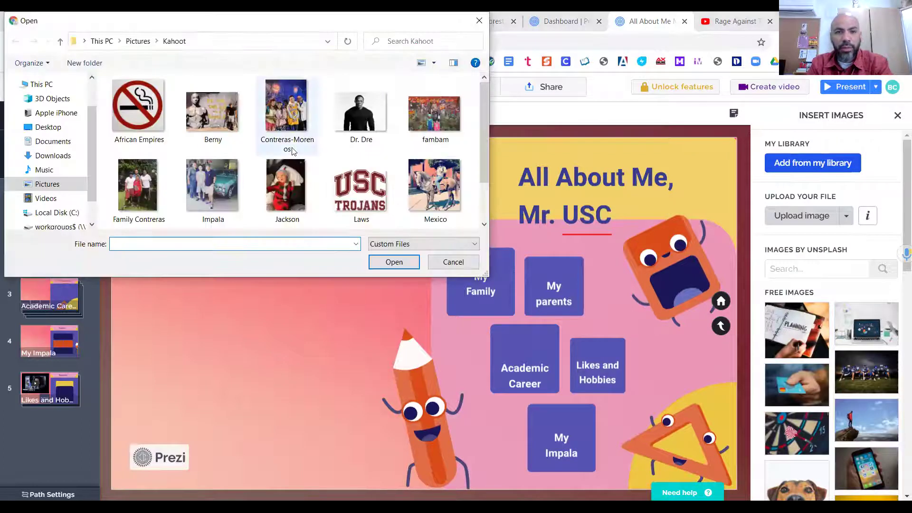
left_click(421, 116)
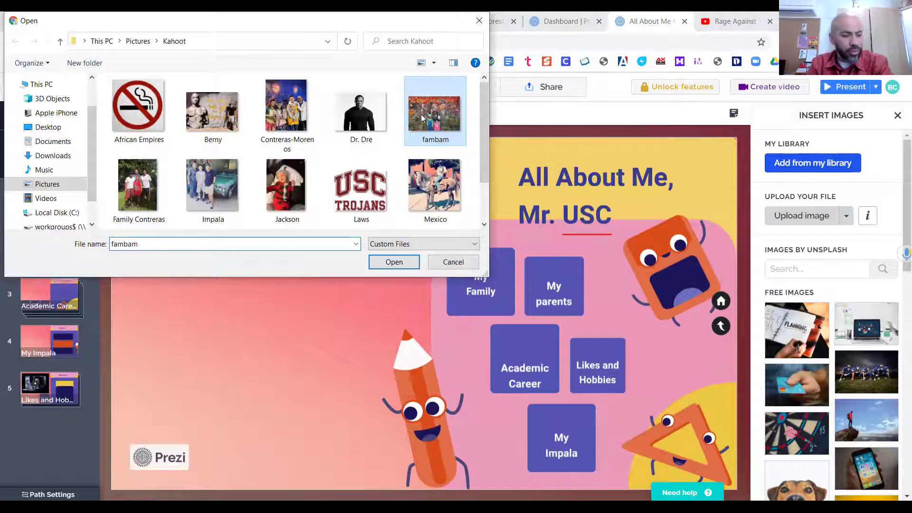
double_click(421, 116)
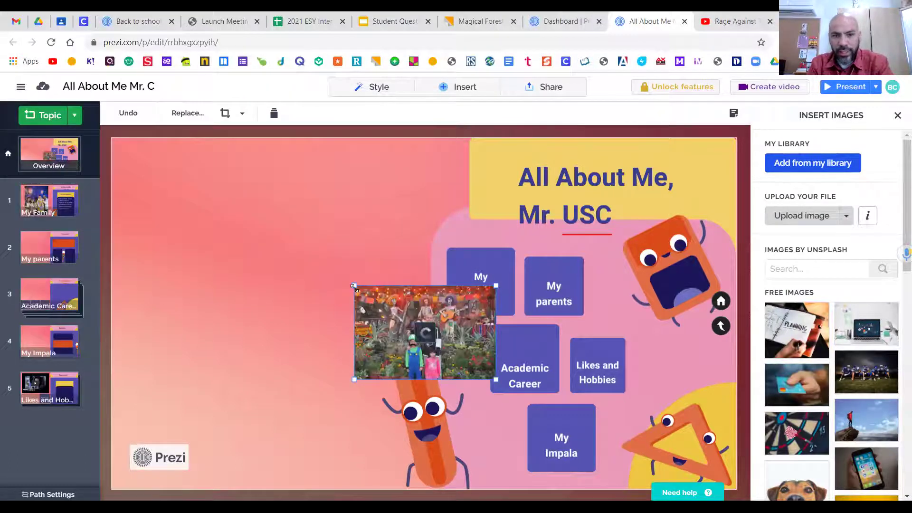
- Enlarge the family photo and fit it into the empty upper-left area of the overview, beside the title and clear of the pencil
left_click_drag(354, 287, 180, 169)
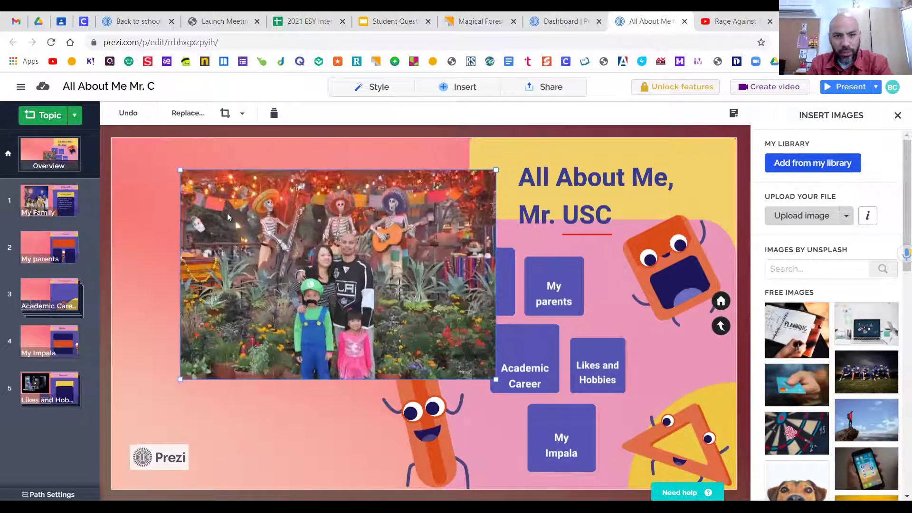
left_click_drag(230, 213, 154, 179)
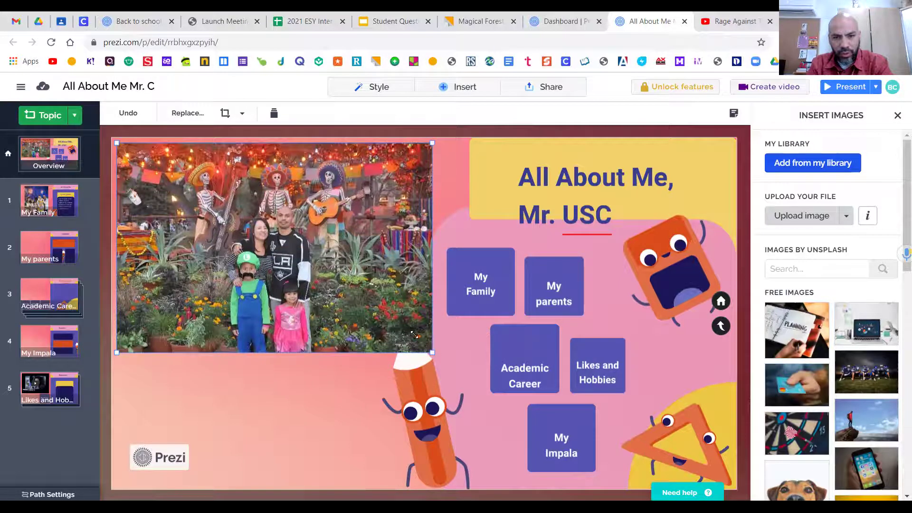
left_click_drag(410, 331, 397, 328)
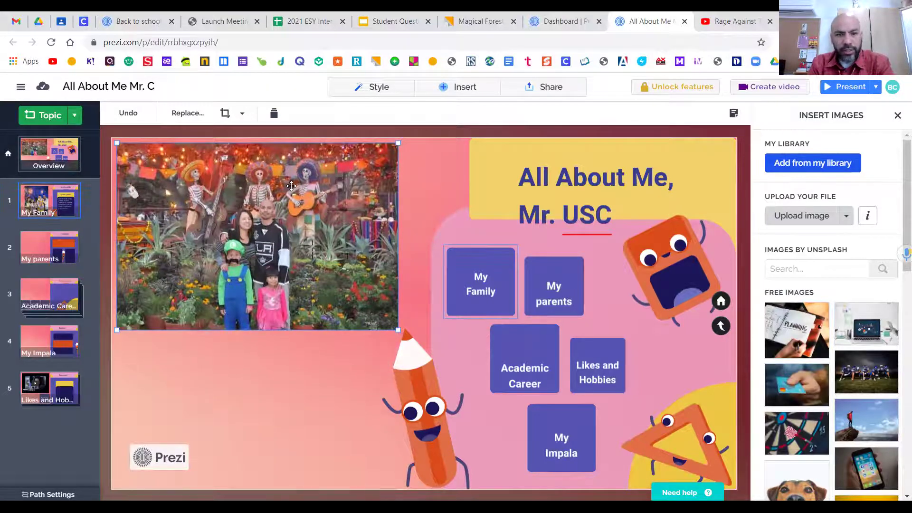
- Look at the embedded music video in the Likes and Hobbies topic and return to the overview
left_click(38, 400)
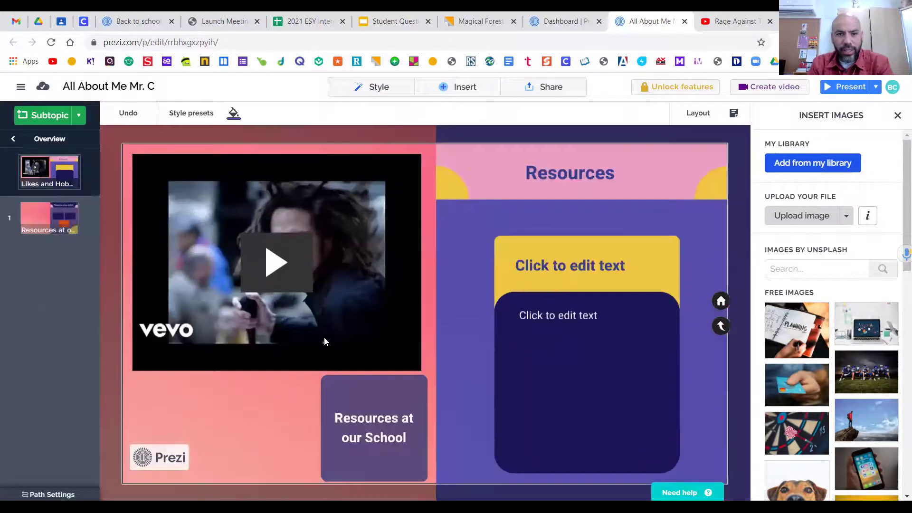
left_click(268, 260)
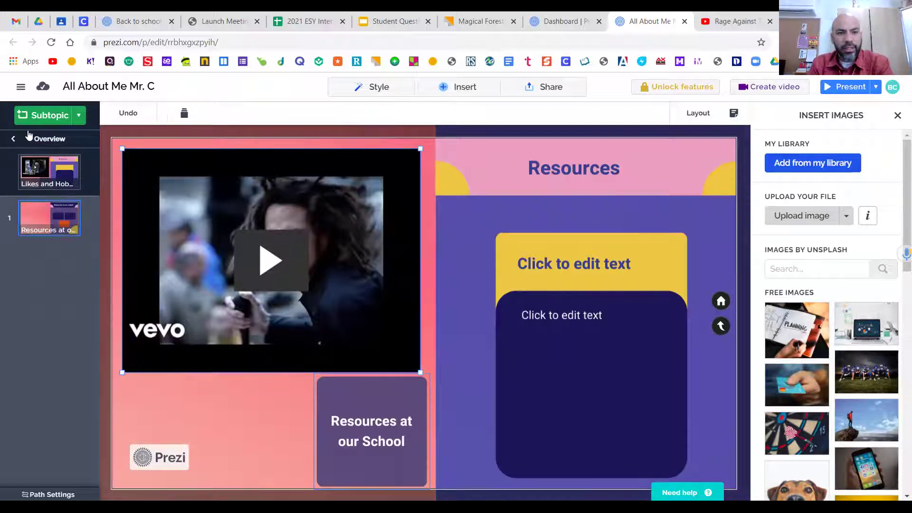
left_click(13, 139)
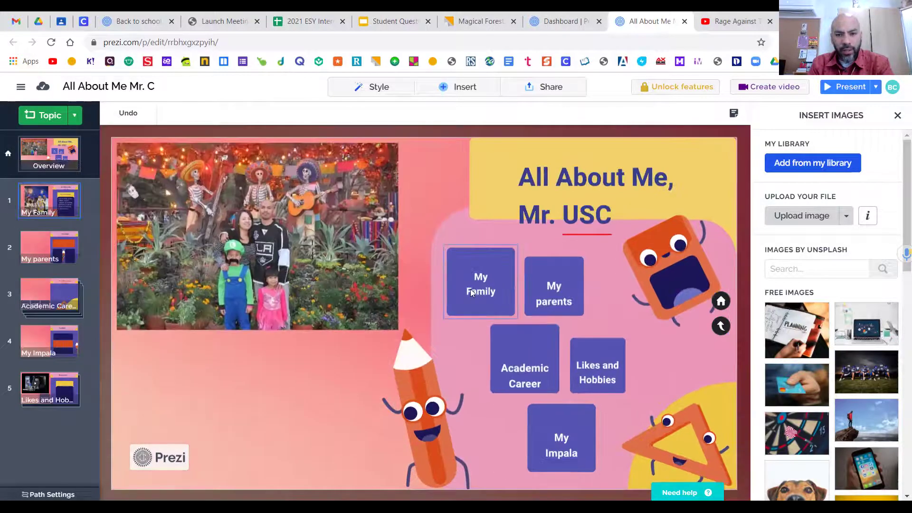
- Zoom into the Likes and Hobbies topic from its tile on the overview
left_click(591, 377)
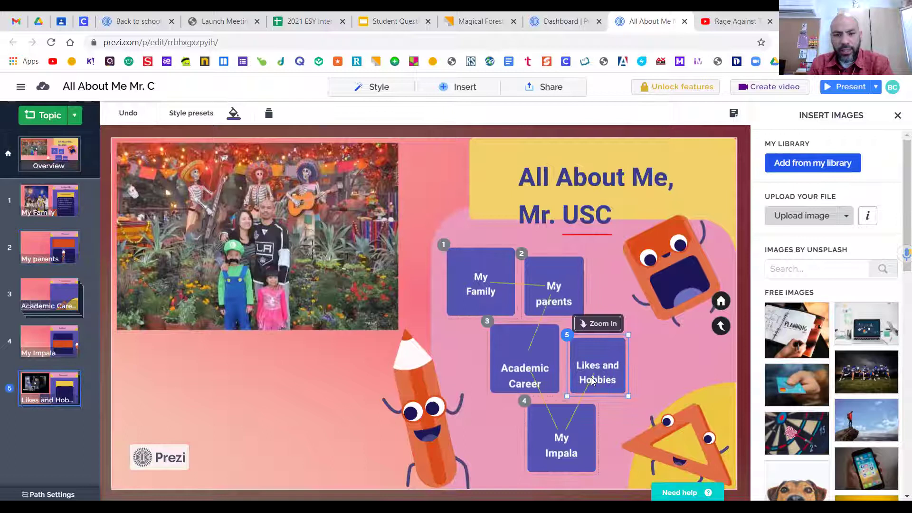
left_click(592, 377)
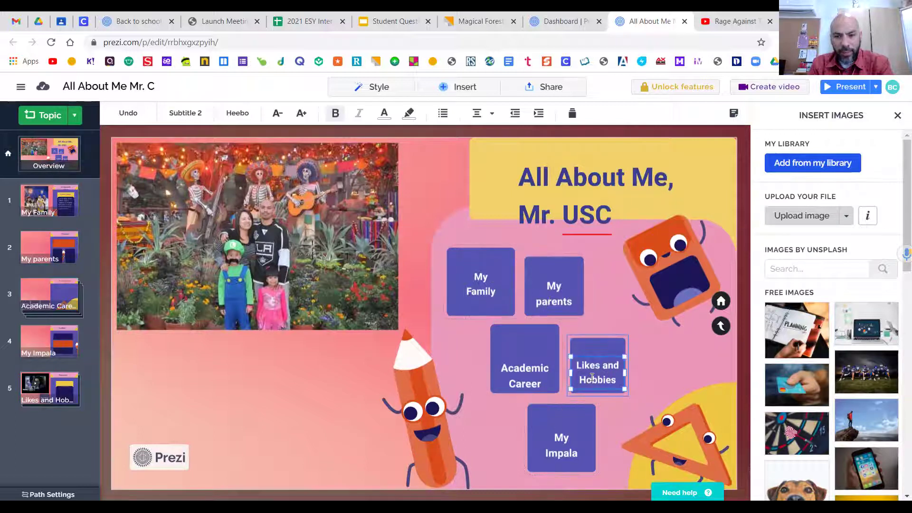
left_click(601, 346)
left_click(600, 346)
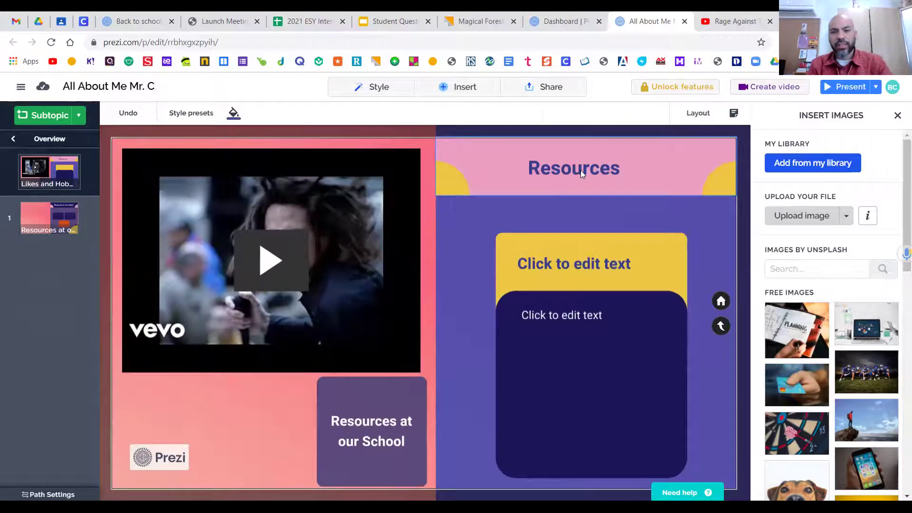
- Replace the "Resources" heading in the Likes and Hobbies topic with "Rage Against the Machine"
left_click(580, 170)
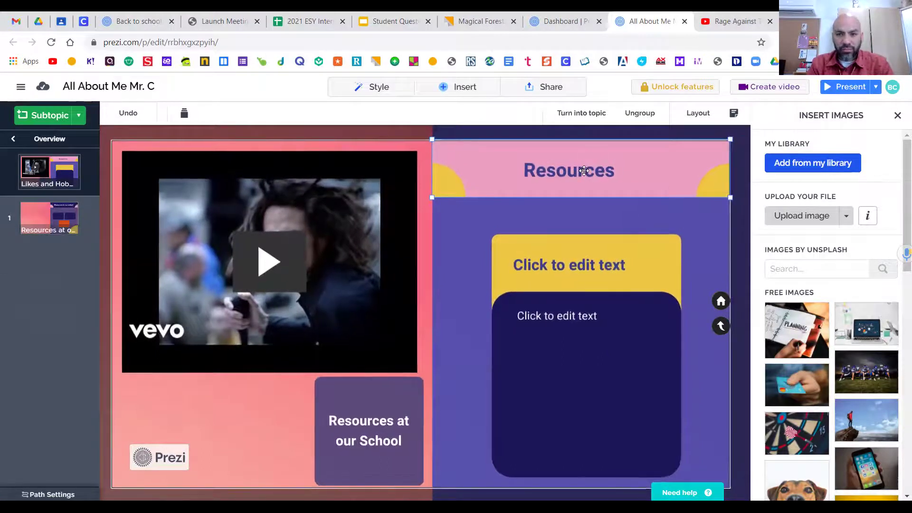
left_click(584, 170)
double_click(570, 175)
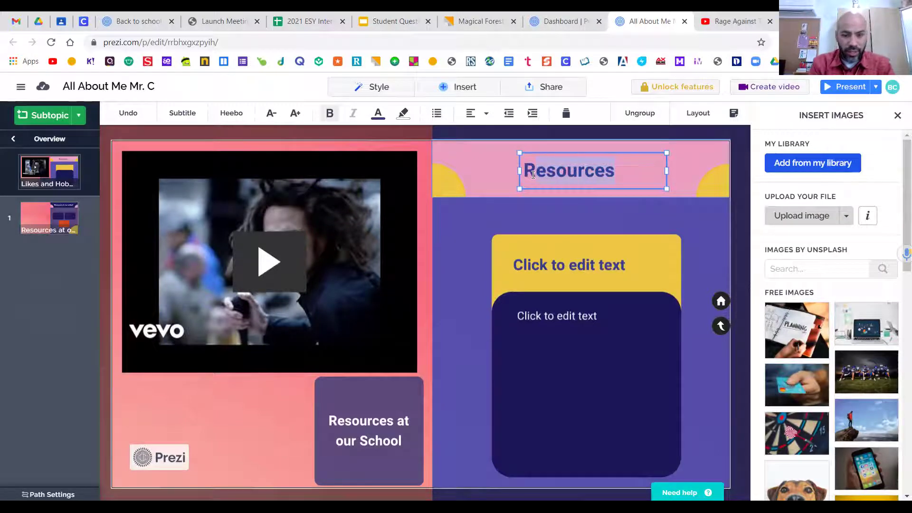
type("Rage Again")
key("BackSpace")
key("BackSpace")
key("BackSpace")
type("ainst the Machine")
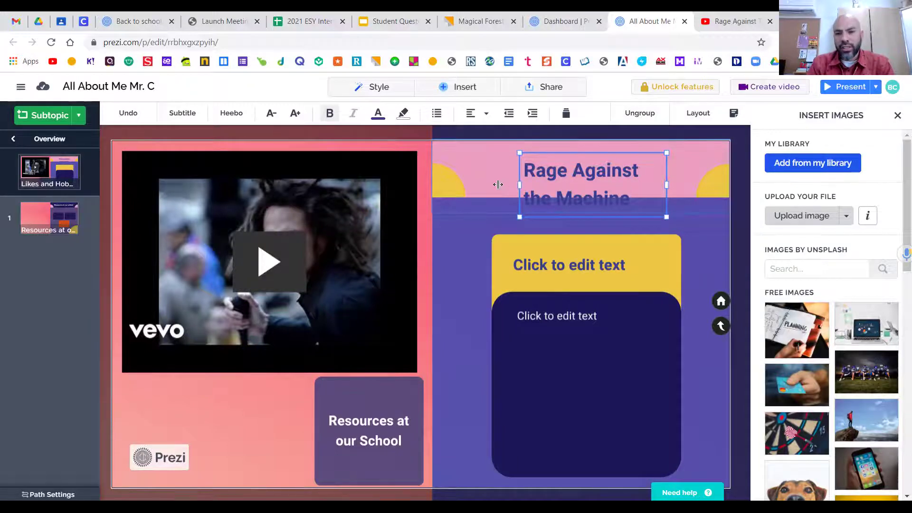
- Widen the heading's text box on both sides so the text fits on one line, and centre-align it
left_click_drag(498, 184, 461, 185)
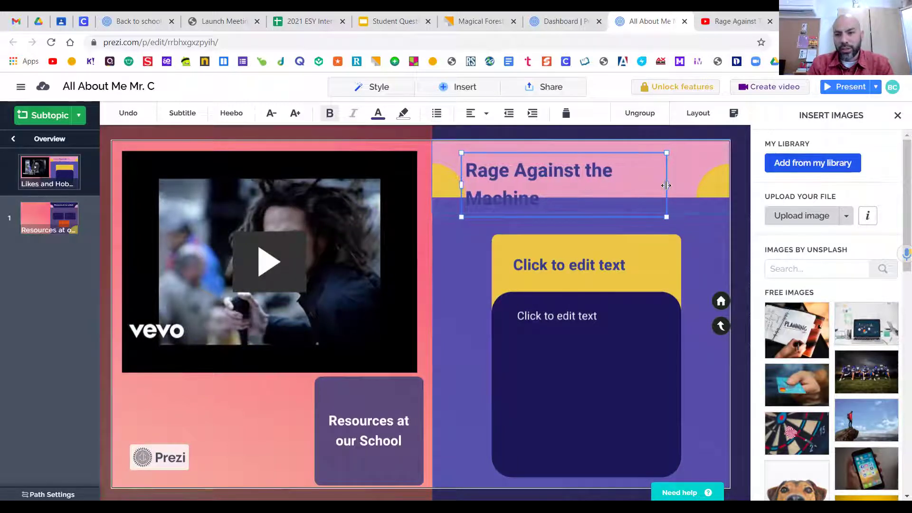
left_click_drag(667, 186, 715, 185)
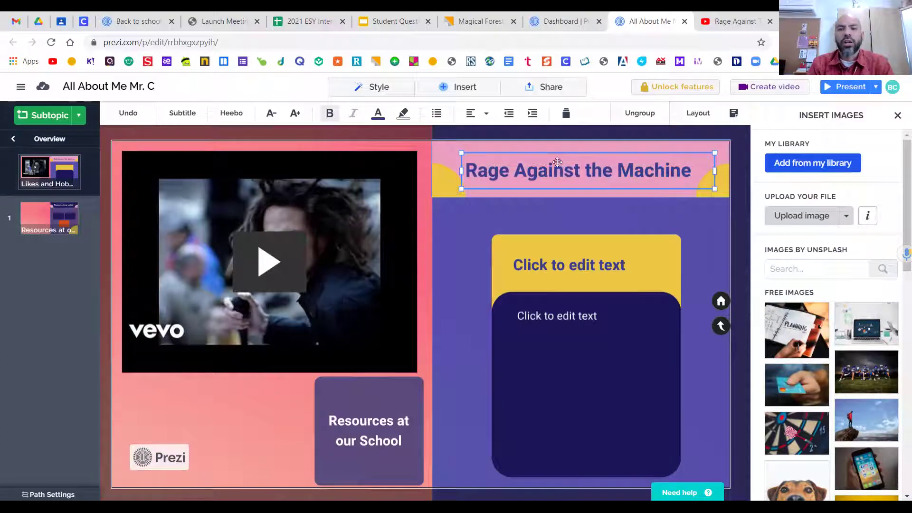
left_click(479, 113)
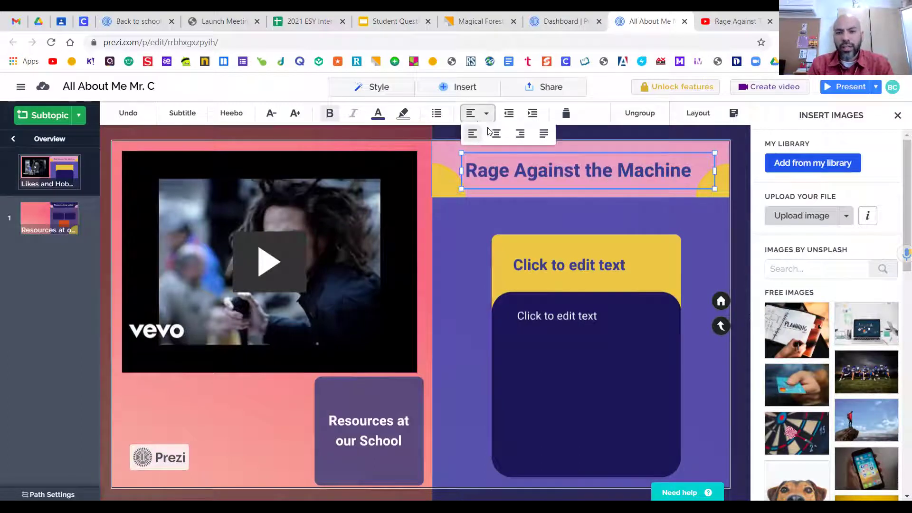
left_click(495, 133)
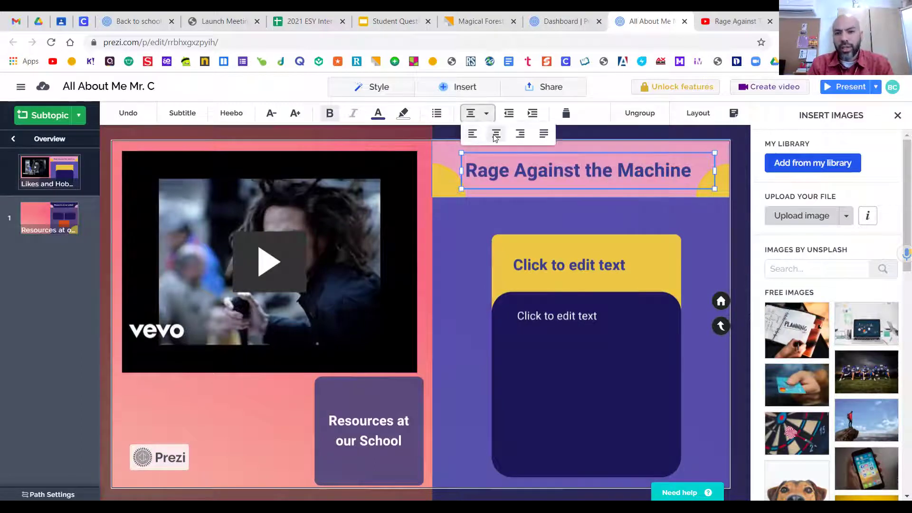
left_click(534, 167)
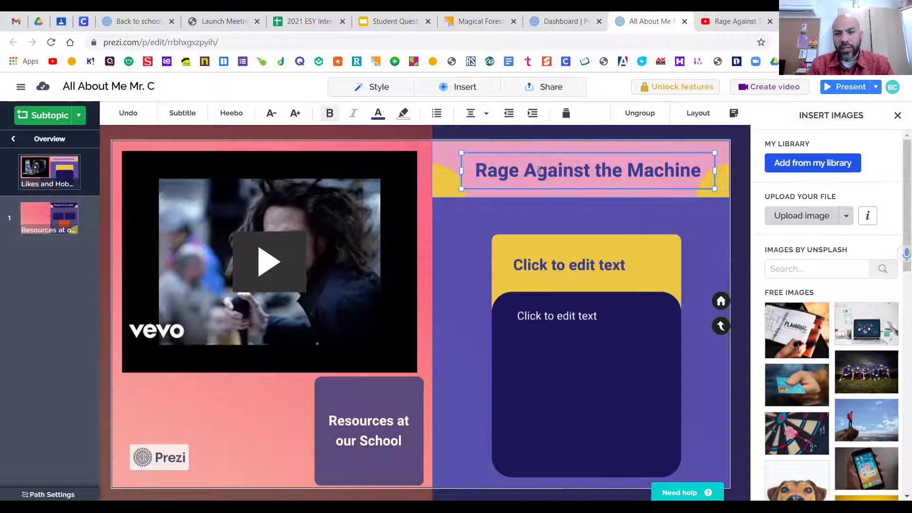
left_click(492, 117)
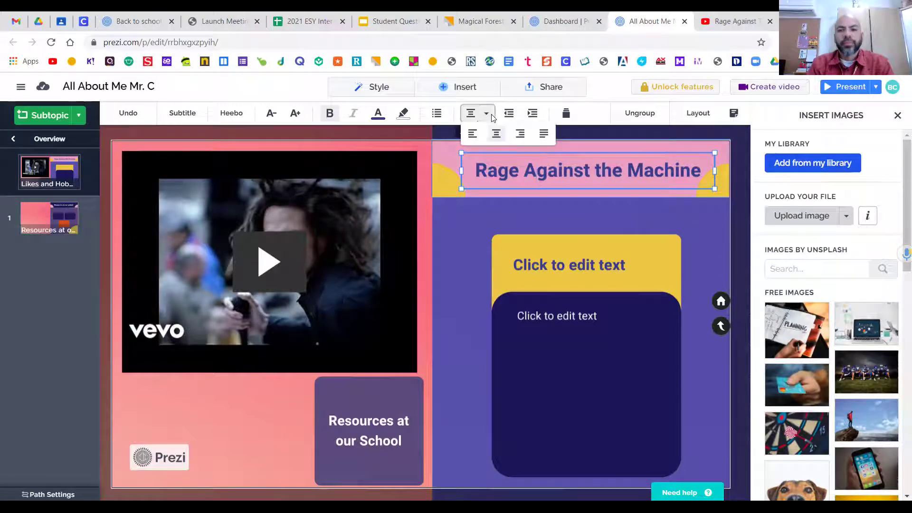
- Colour the whole "Rage Against the Machine" heading a custom bright red, RGB 250, 14, 16
triple_click(479, 171)
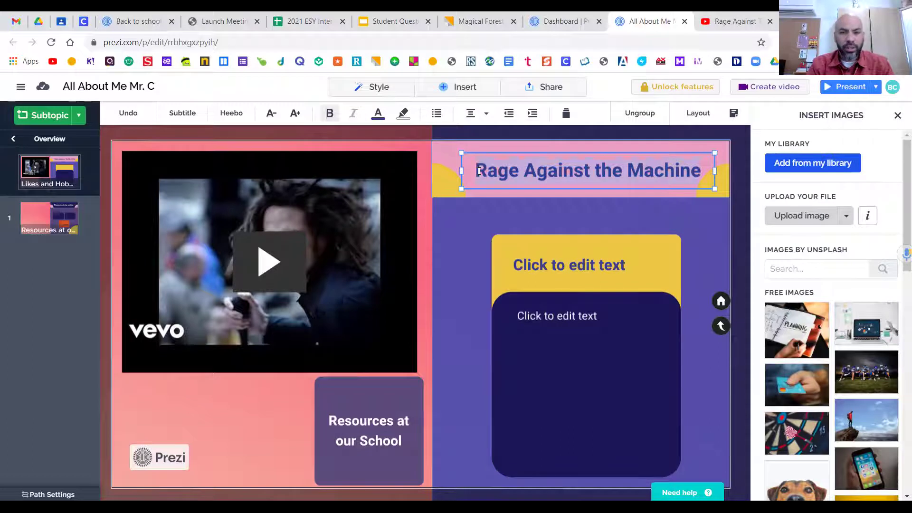
left_click(378, 114)
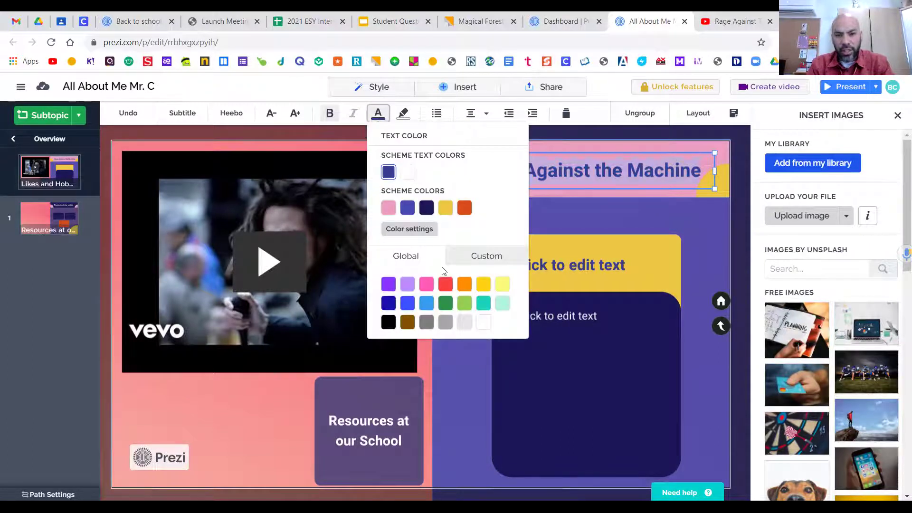
left_click(447, 285)
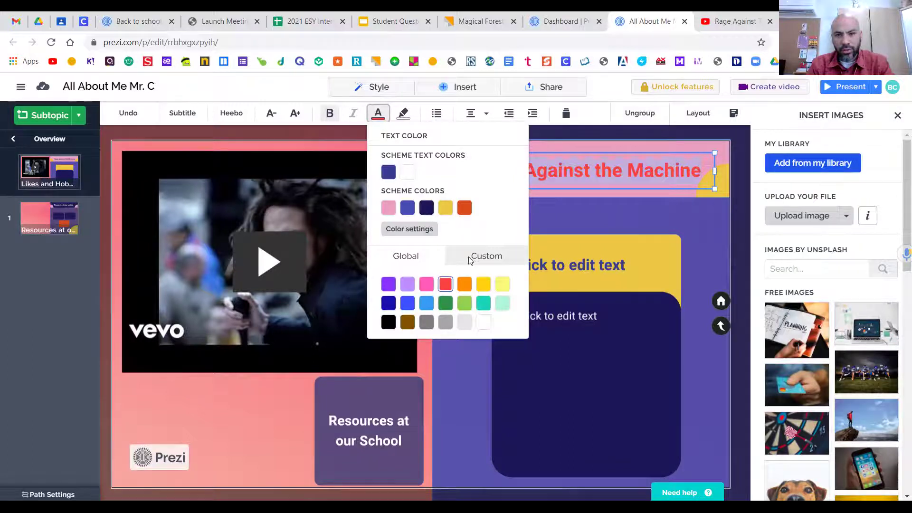
left_click(476, 258)
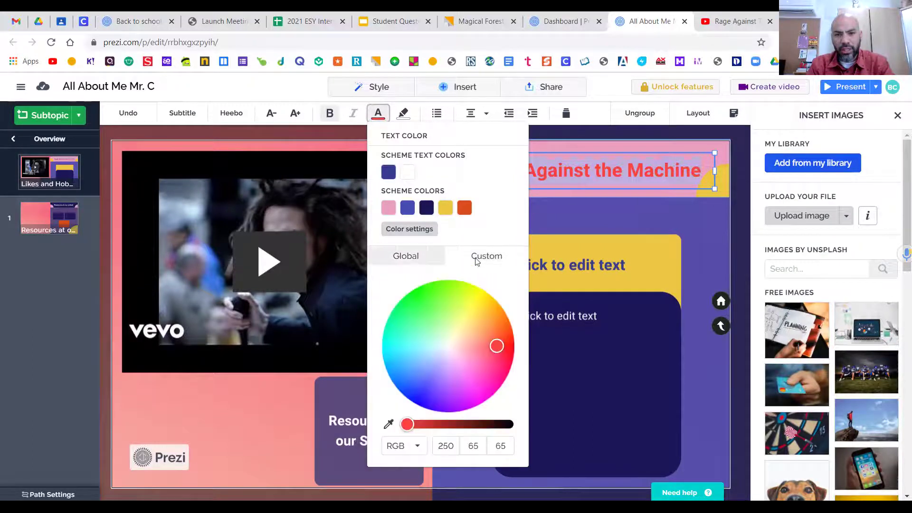
left_click(510, 345)
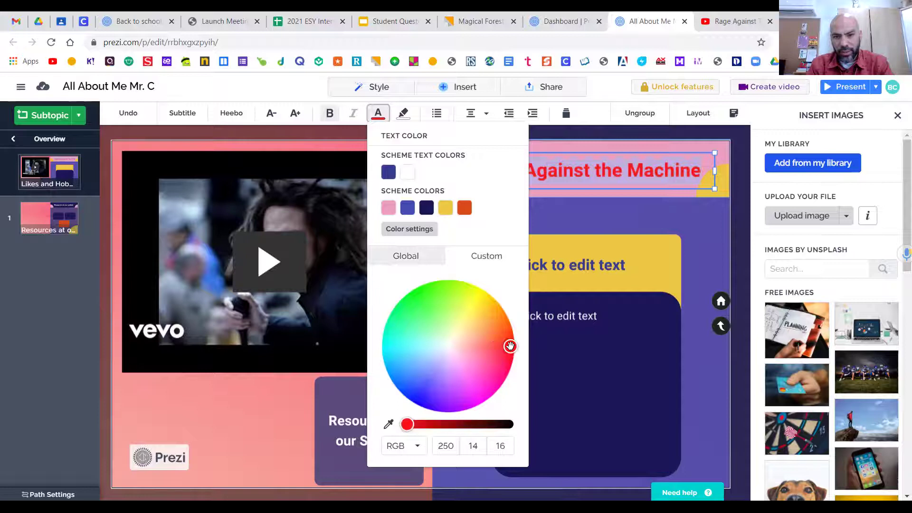
left_click(444, 252)
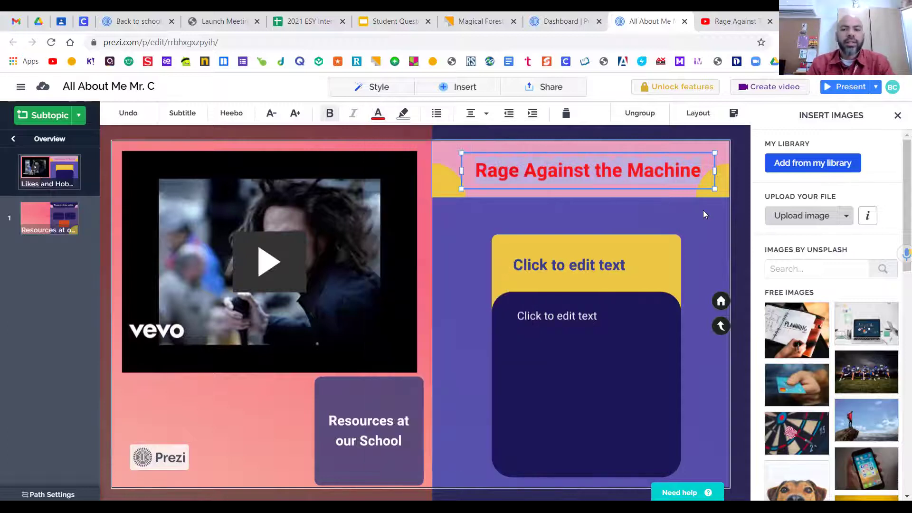
- Open the My Impala topic from the overview, bring up its video insertion options, and switch to the YouTube browser tab
left_click(13, 141)
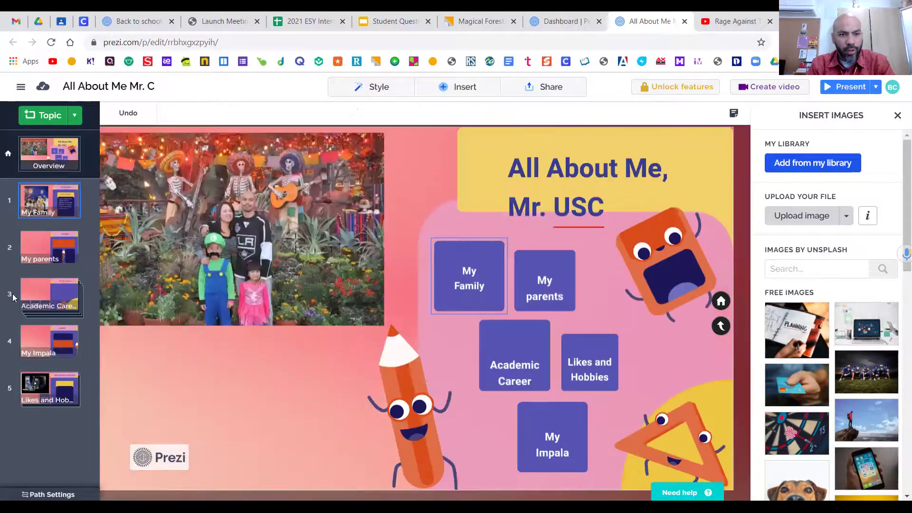
left_click(42, 340)
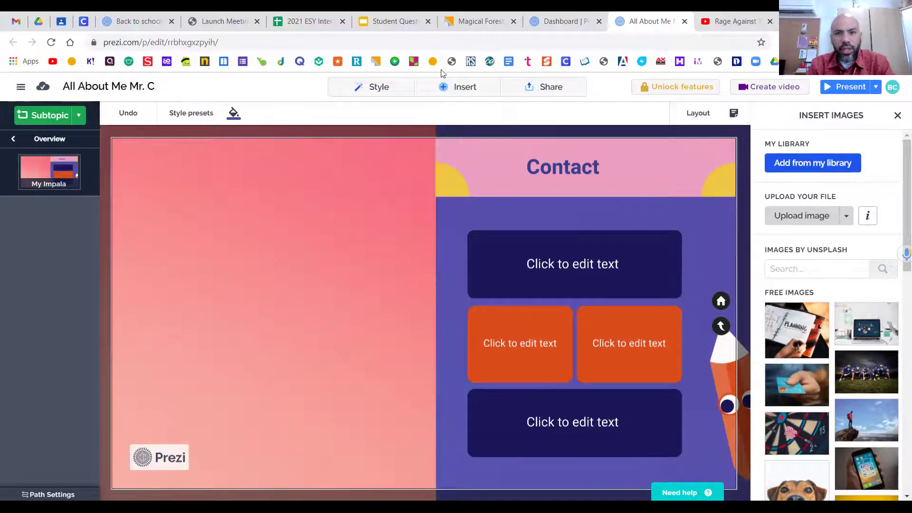
left_click(455, 90)
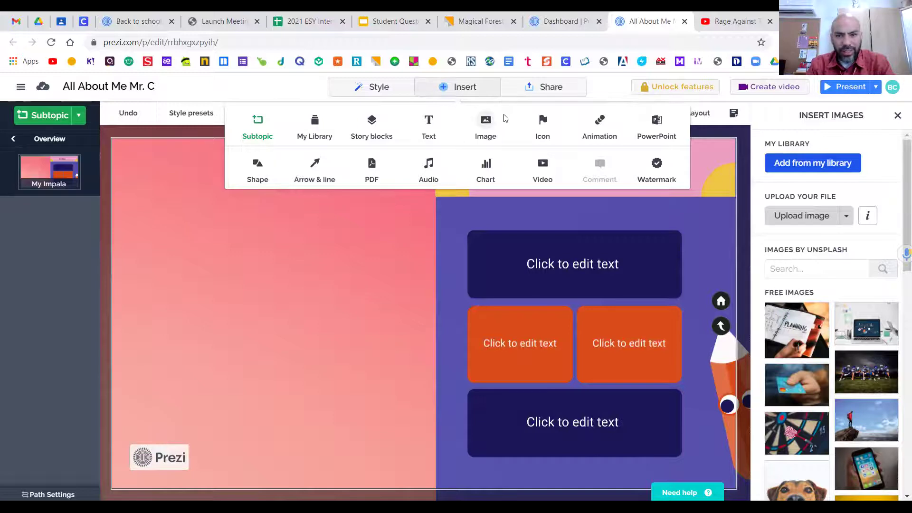
left_click(546, 163)
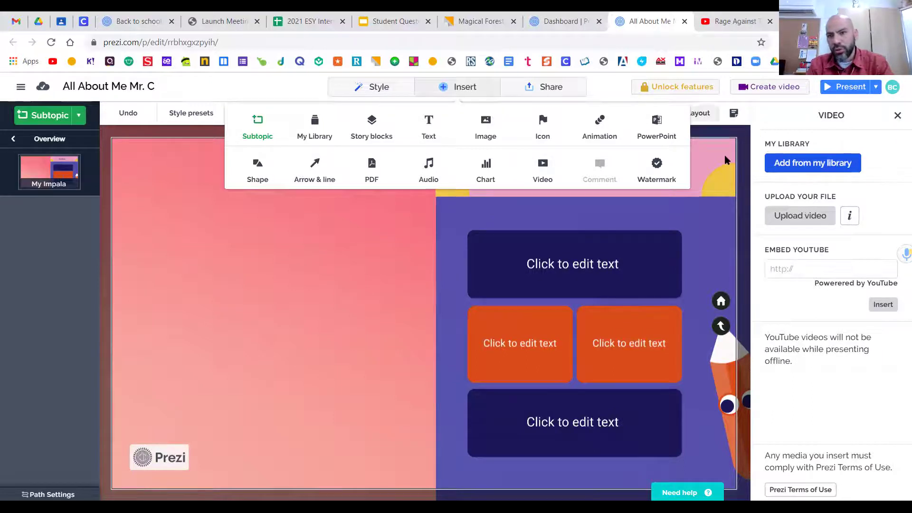
left_click(725, 22)
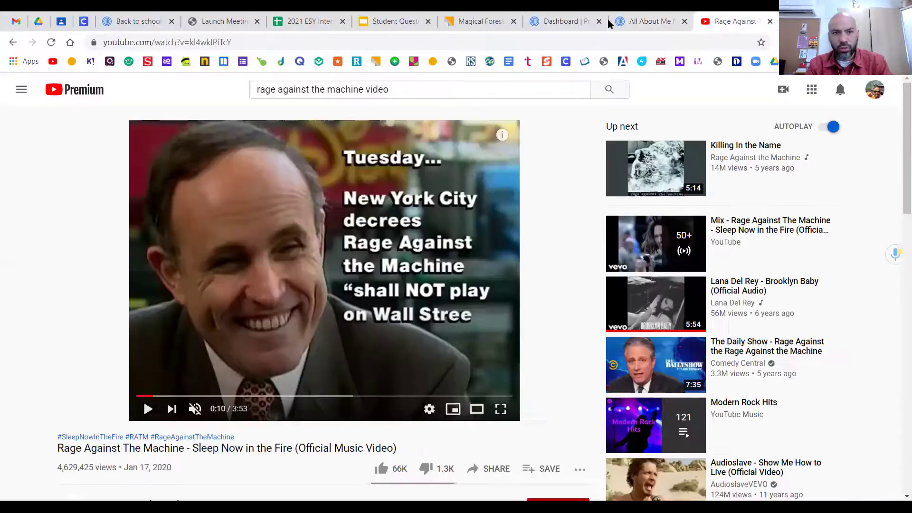
- Search the web for "1967 impala"
left_click(239, 42)
type("19")
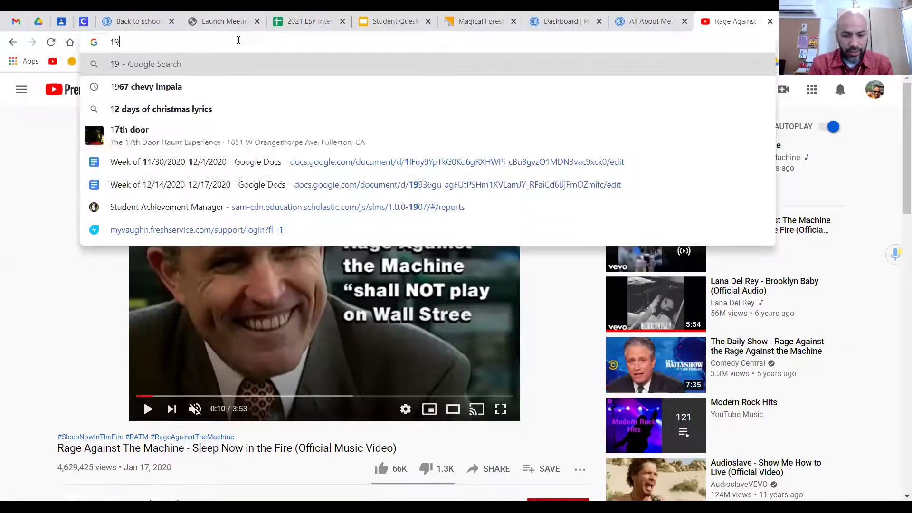
type("67 impa")
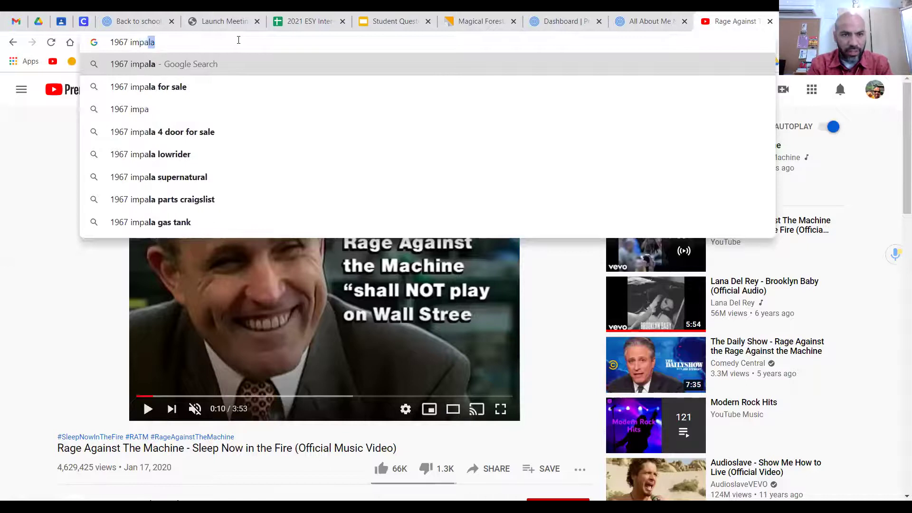
key("BackSpace")
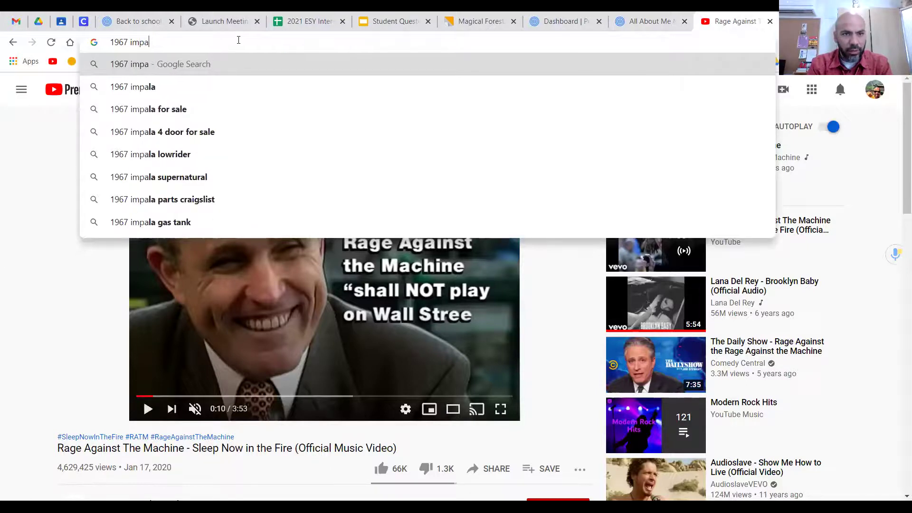
type("la")
key("Return")
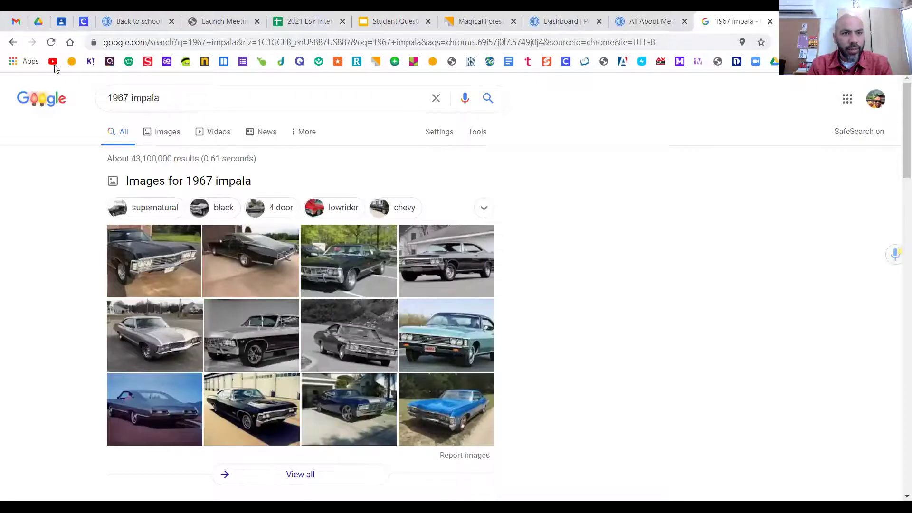
- Search YouTube for "1967 impala" and open the video "Test Drive 1967 Impala SOLD $19,900 Maple Motors #528"
left_click(52, 62)
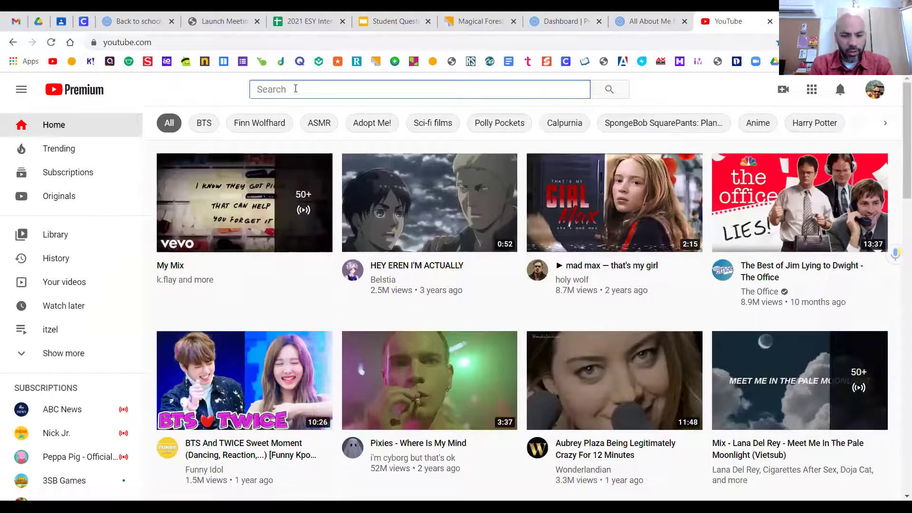
type("196")
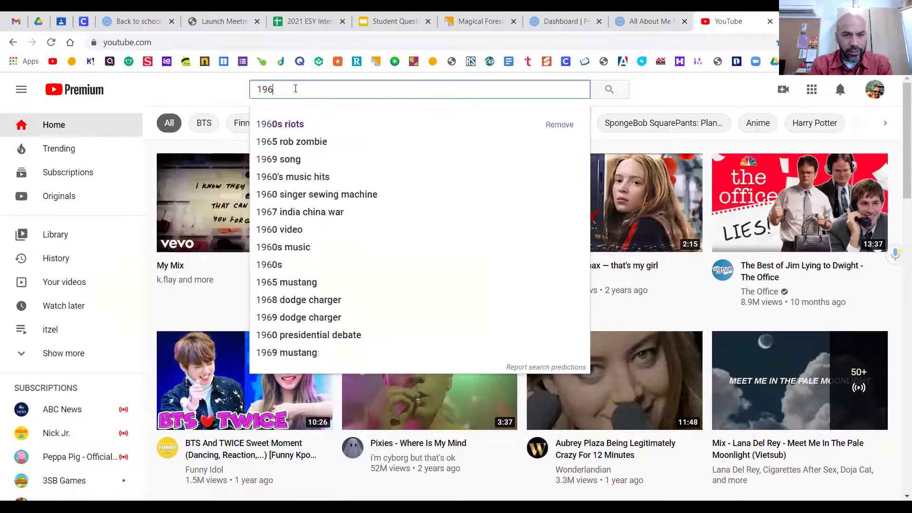
type("7 impala")
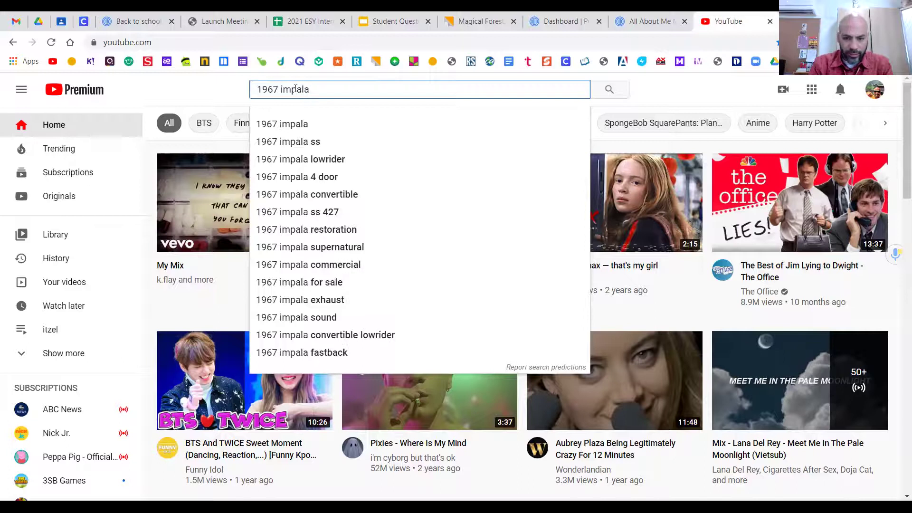
key("Return")
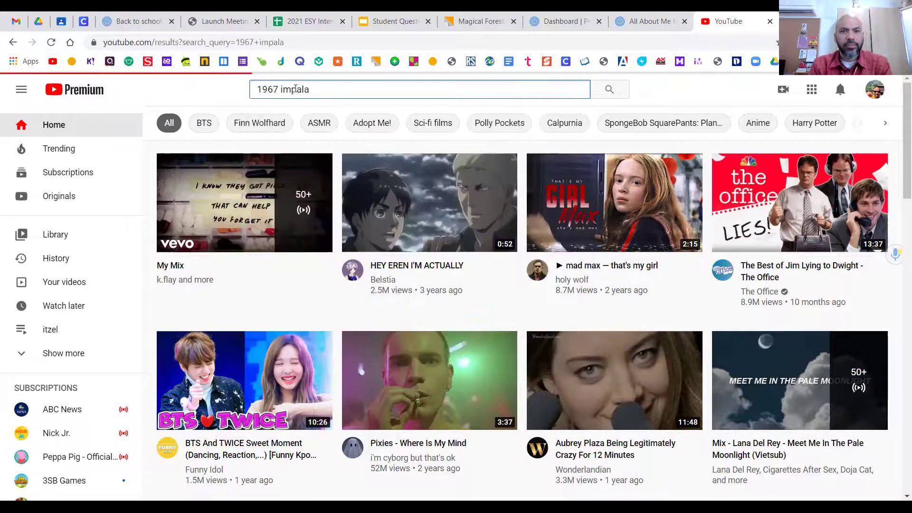
mouse_move(479, 156)
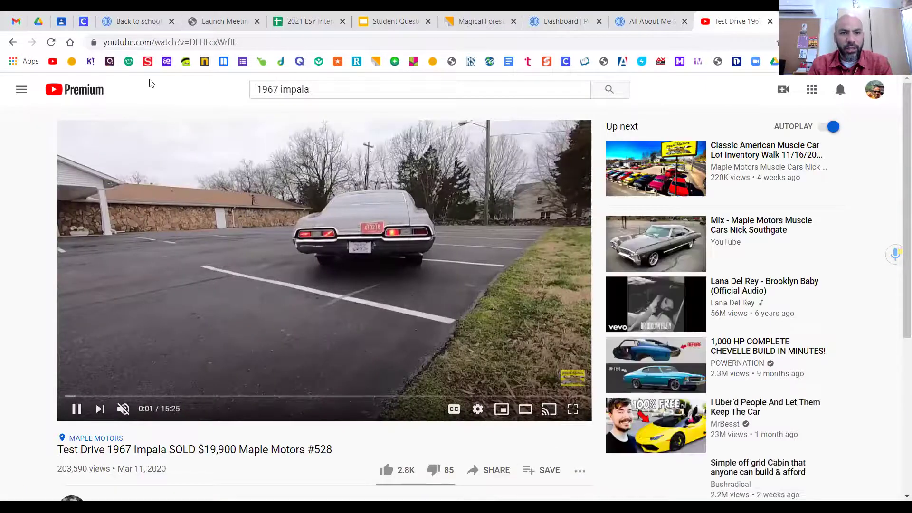
- Copy the 1967 Impala video's URL and embed it as a YouTube video in the My Impala topic of the Prezi presentation
left_click(195, 43)
right_click(195, 43)
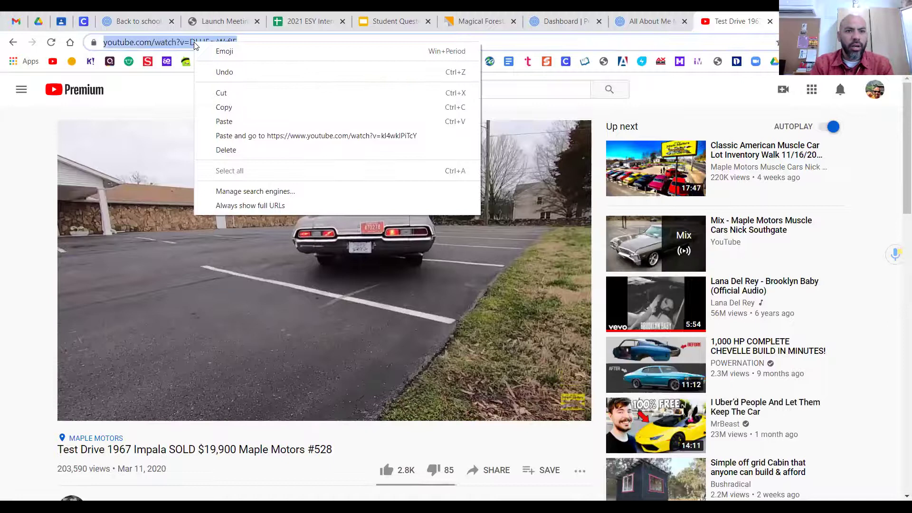
left_click(240, 107)
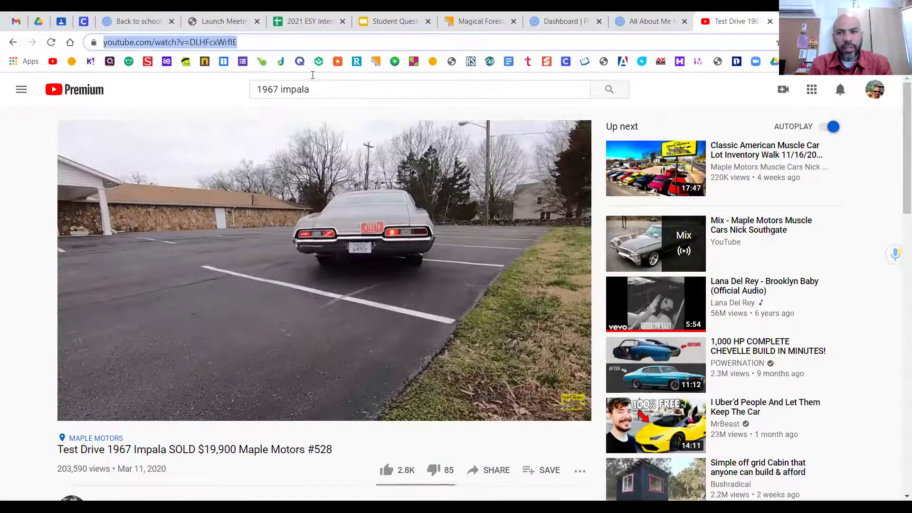
left_click(562, 23)
left_click(645, 24)
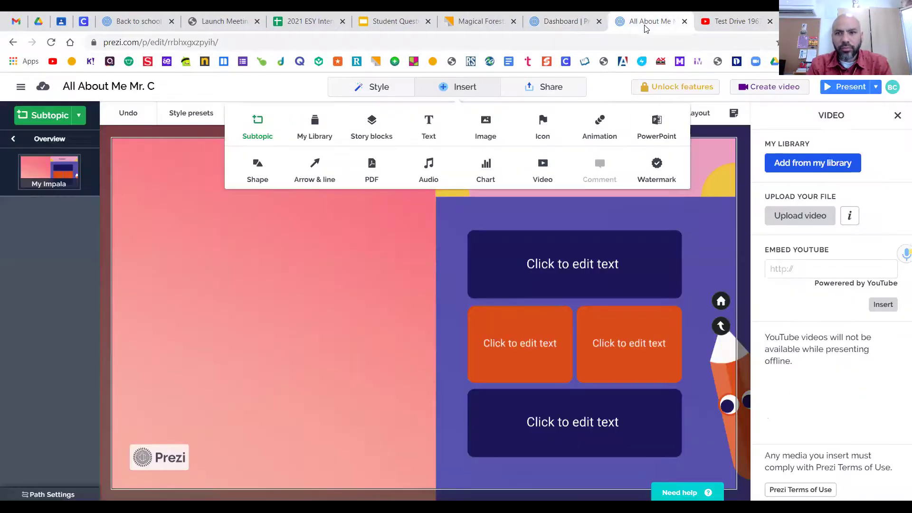
left_click(790, 274)
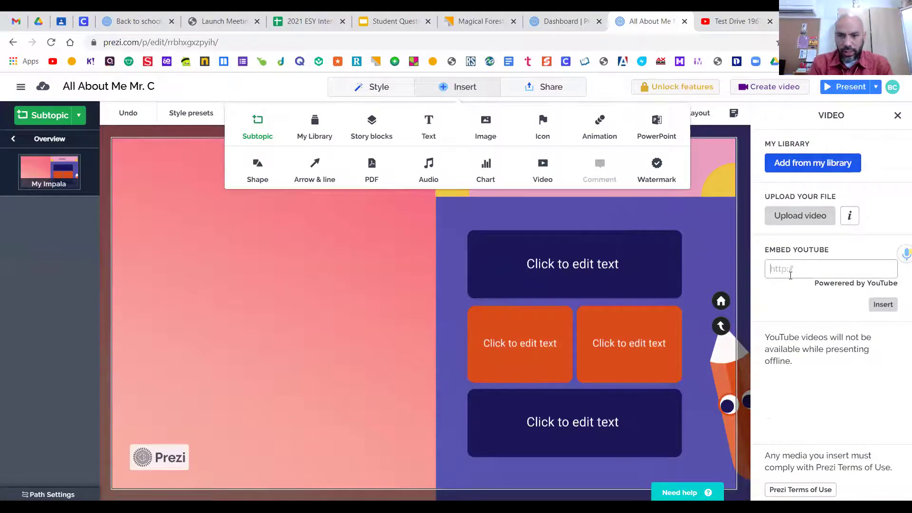
key("ctrl+v")
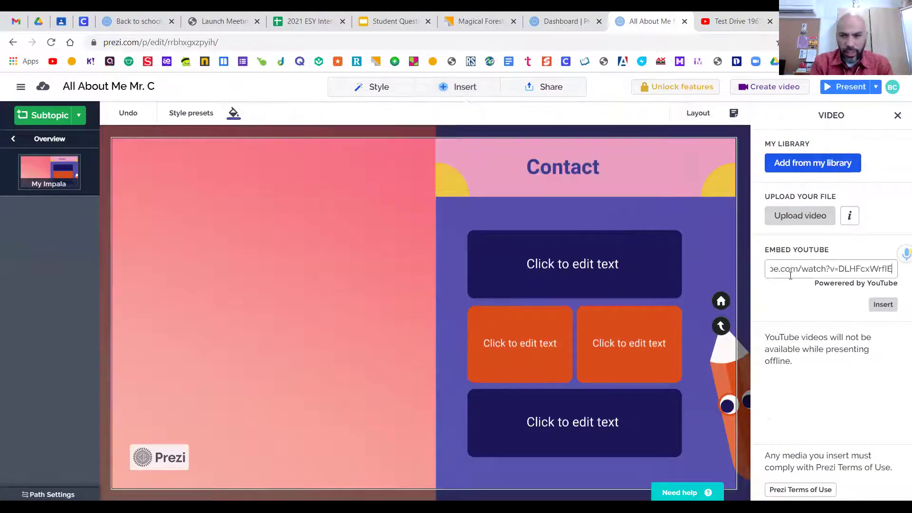
left_click(883, 304)
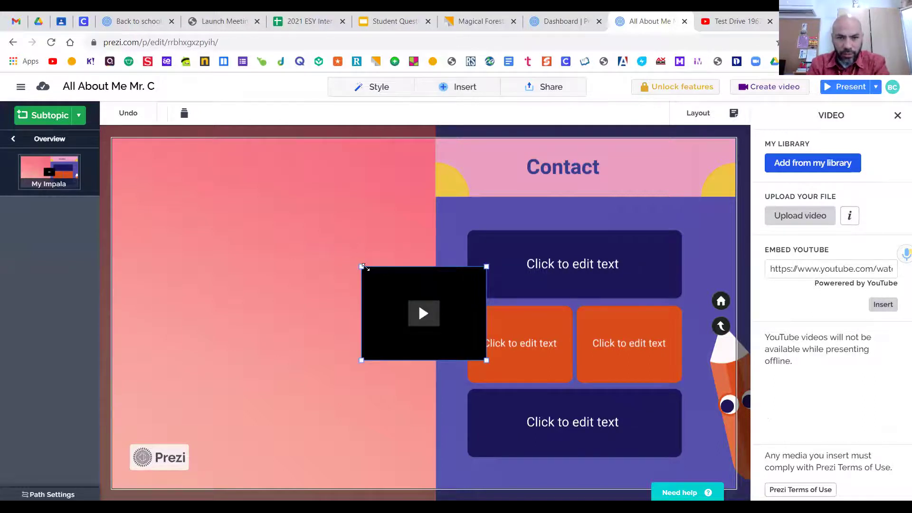
- Enlarge the embedded Impala video and position it over the empty pink area beside the Contact section
left_click_drag(364, 268, 215, 209)
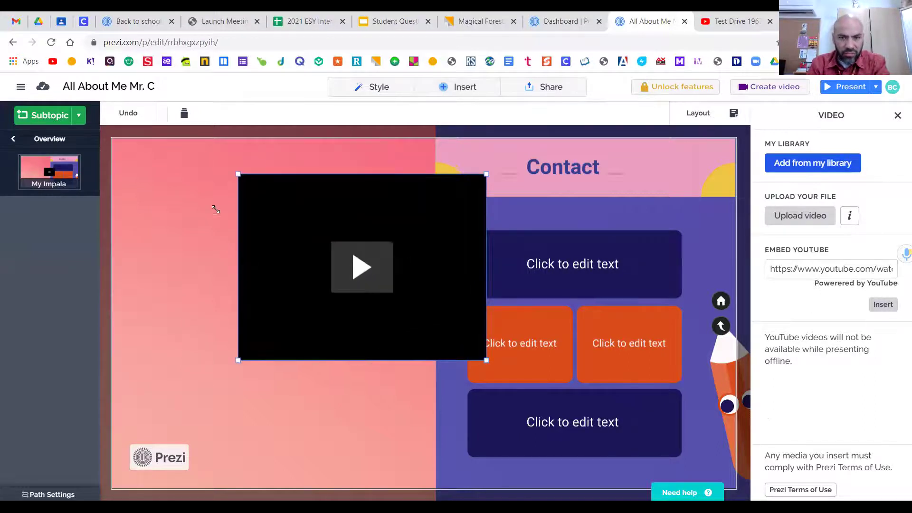
left_click_drag(328, 203, 242, 177)
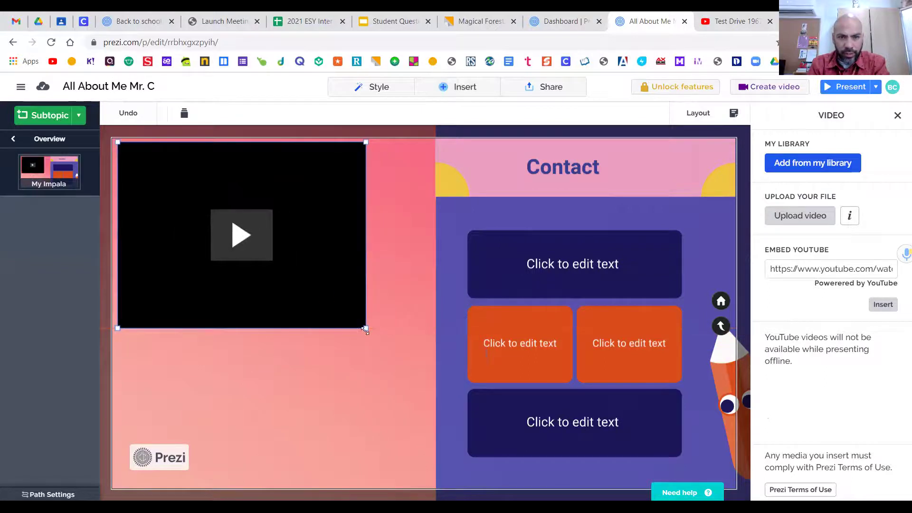
left_click_drag(381, 339, 425, 366)
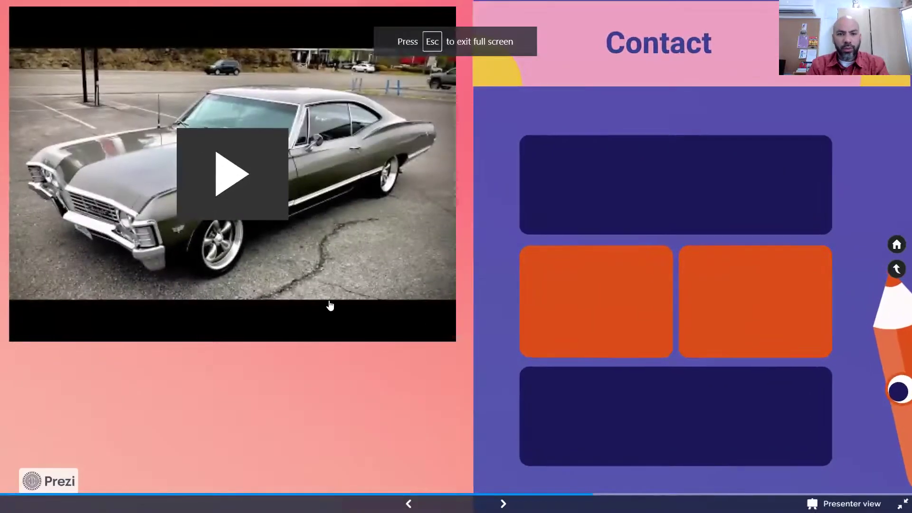
- Preview the presentation full screen, moving between the overview, My Impala, Likes and Hobbies, and Resources at our School
key("Left")
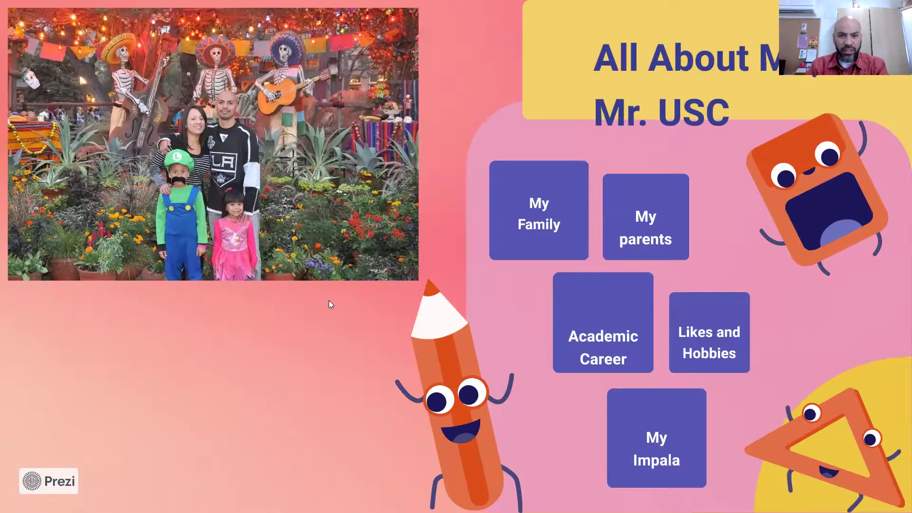
key("Right")
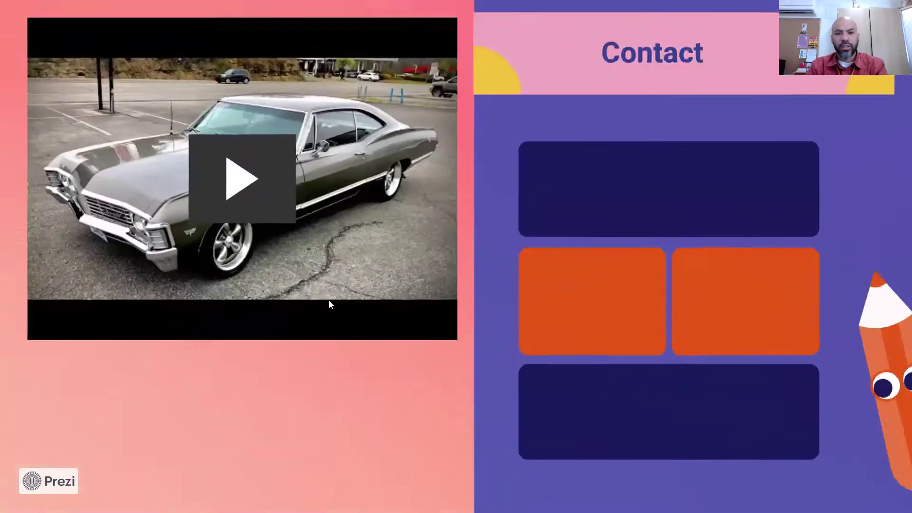
key("Left")
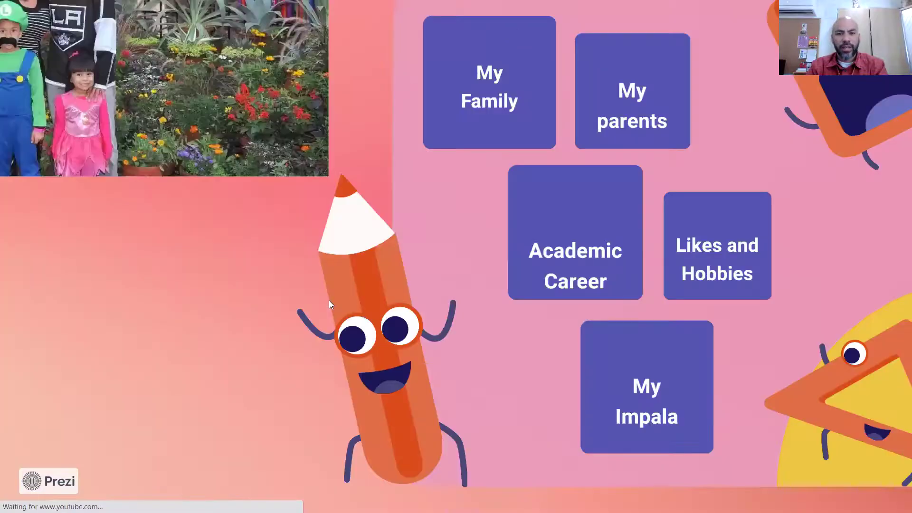
key("Right")
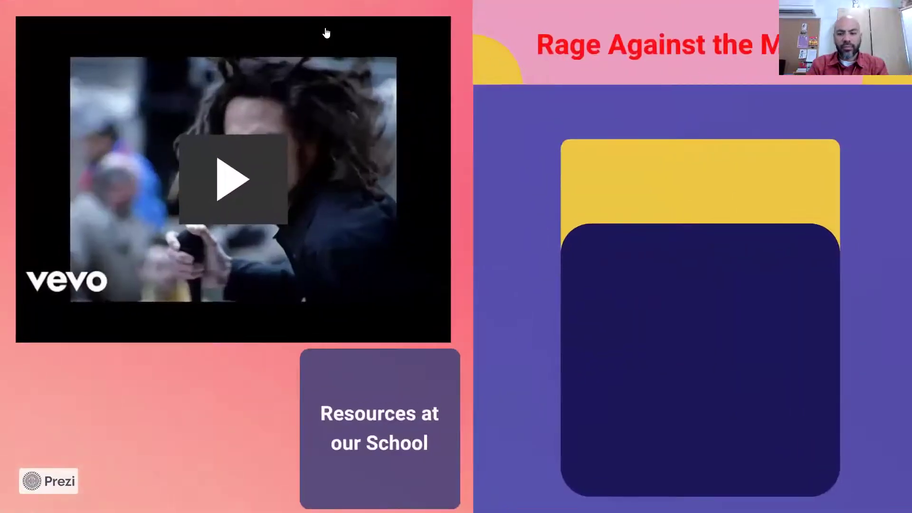
key("Right")
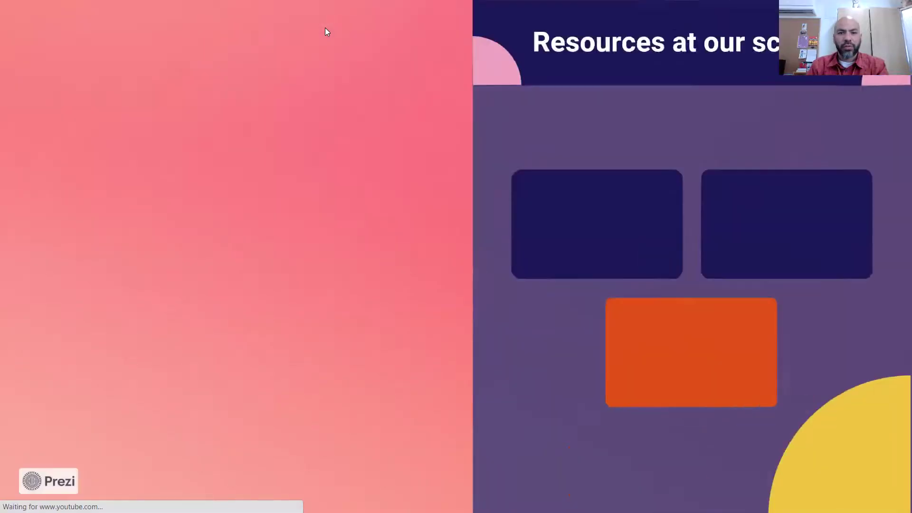